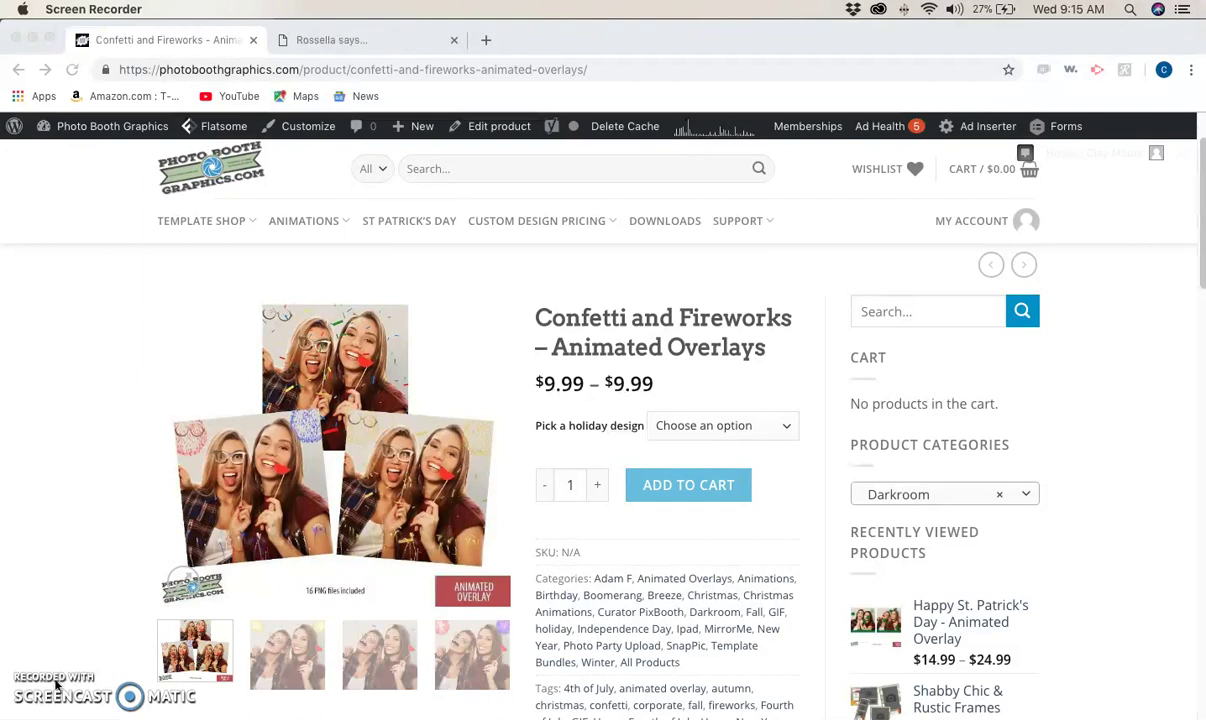
- Look over the holiday overlay designs without choosing one, then bring up the Downloads folder
left_click(703, 423)
left_click(713, 424)
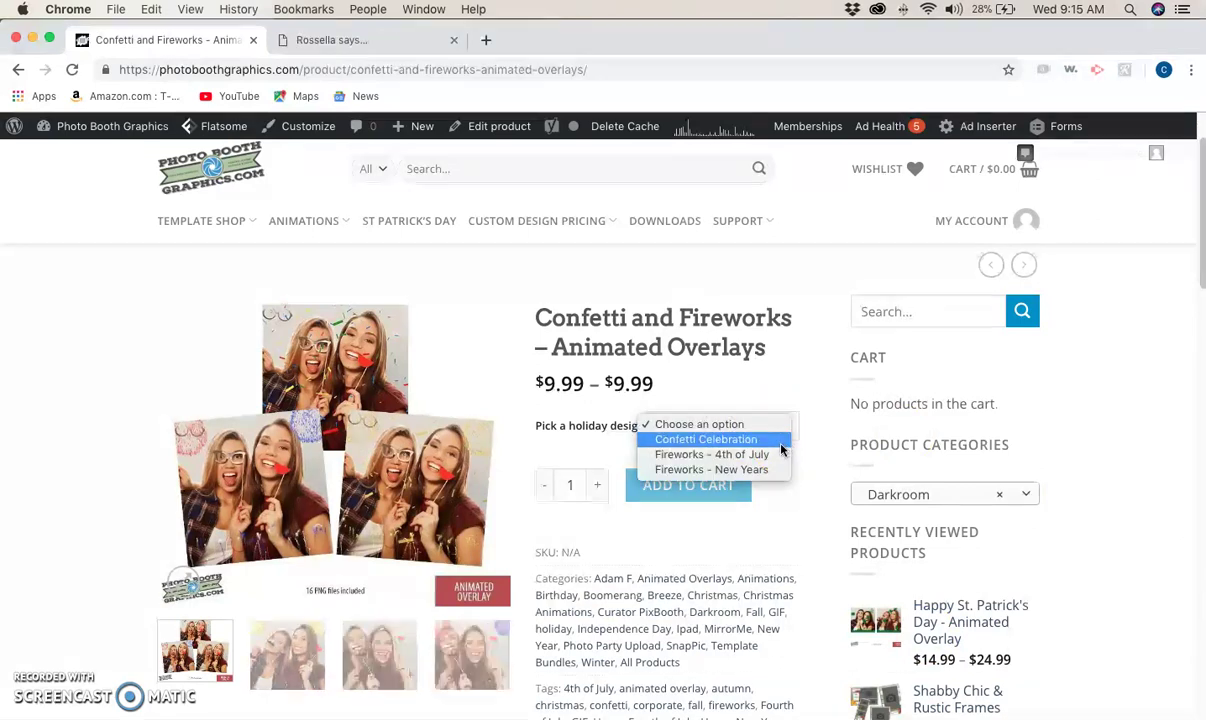
left_click(796, 545)
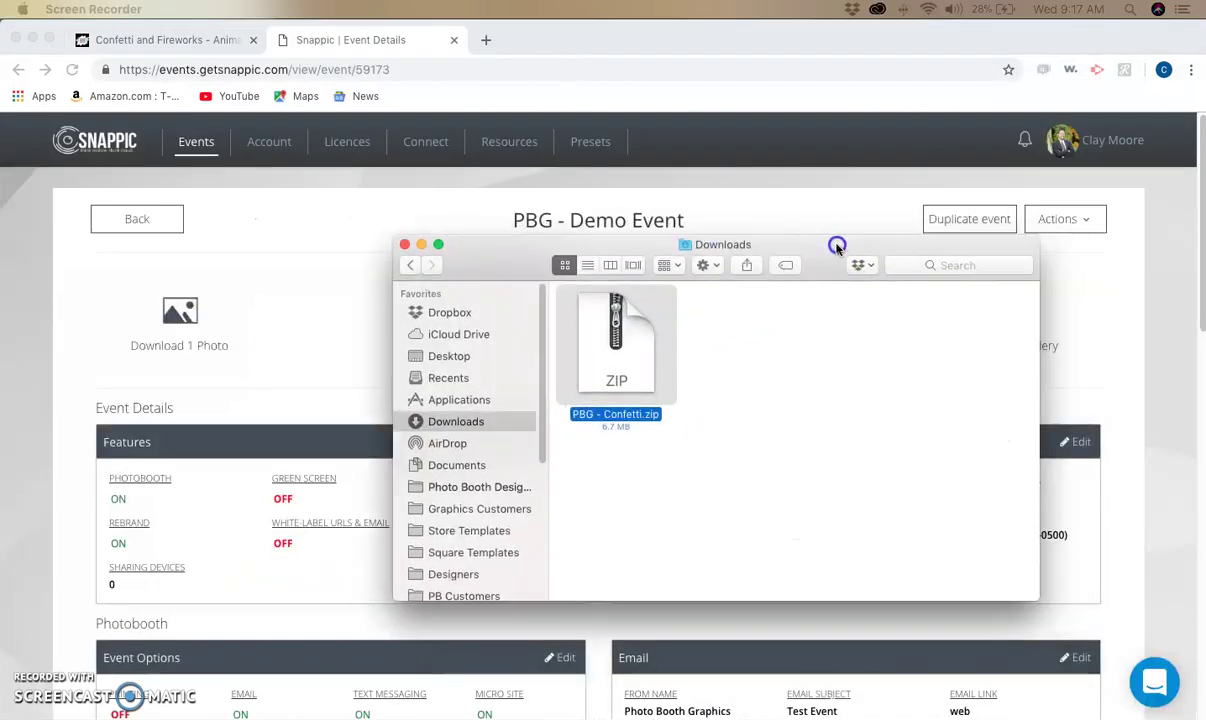
left_click(838, 244)
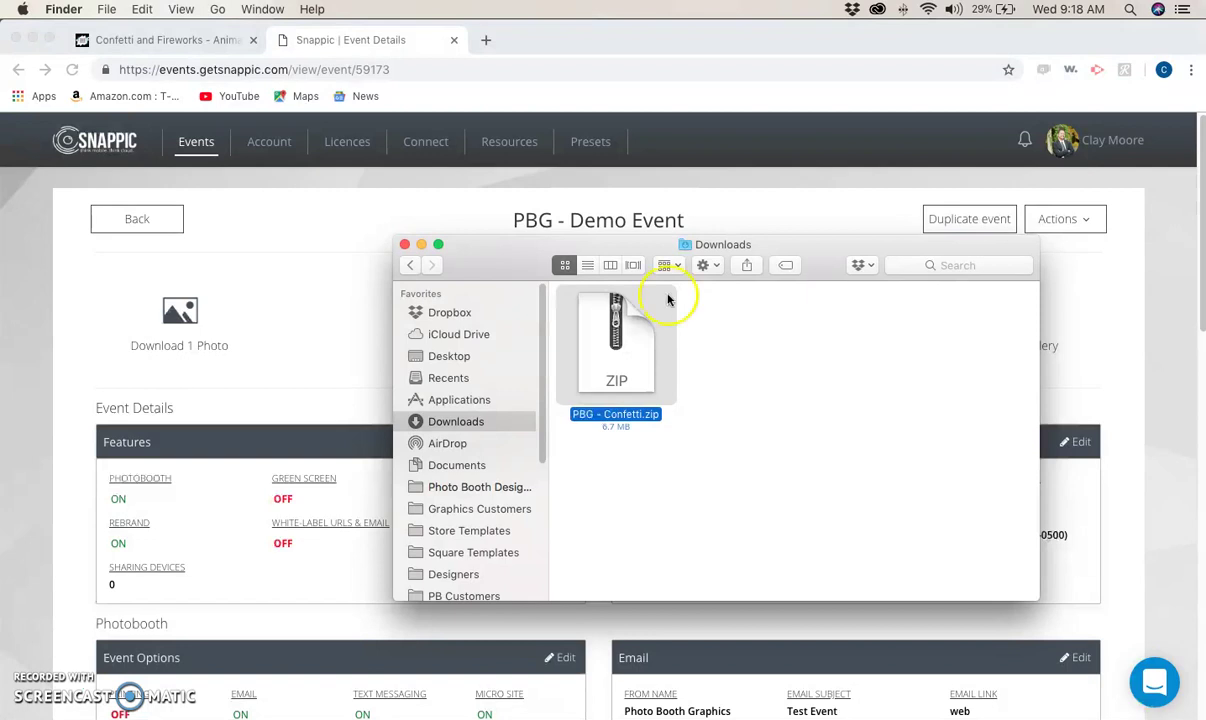
- Extract PBG - Confetti.zip in Downloads with the right-click Open command
left_click(472, 427)
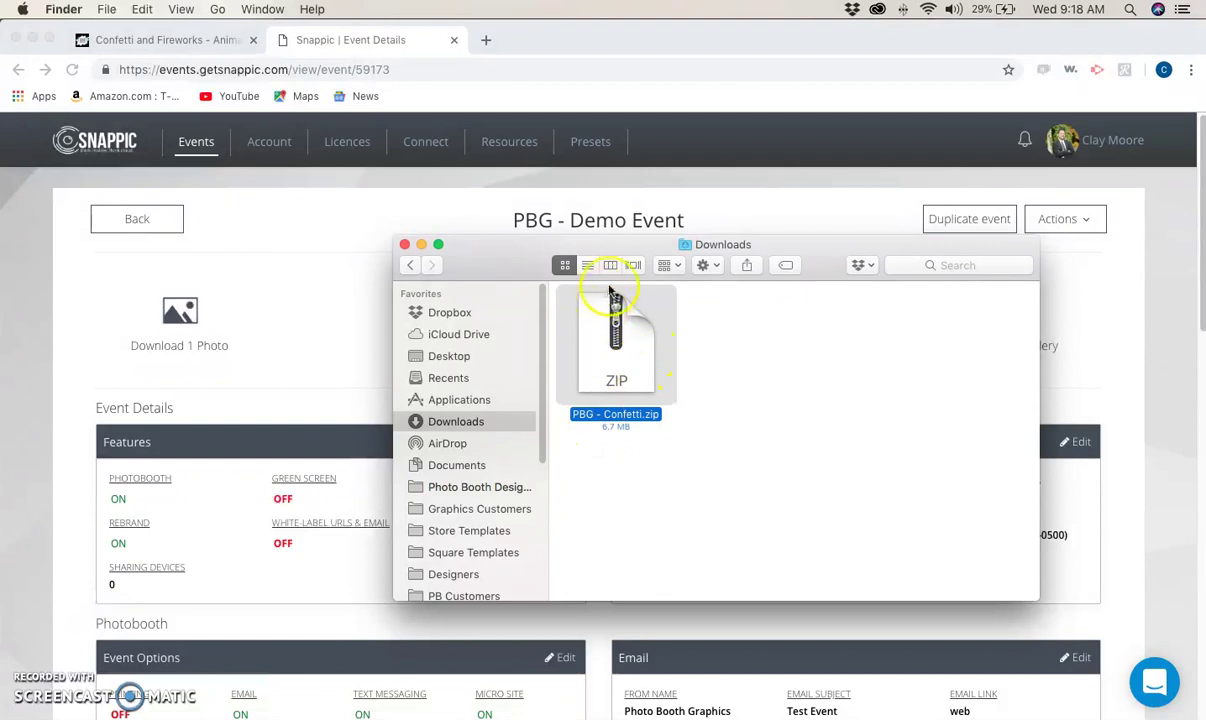
left_click(642, 356)
right_click(642, 356)
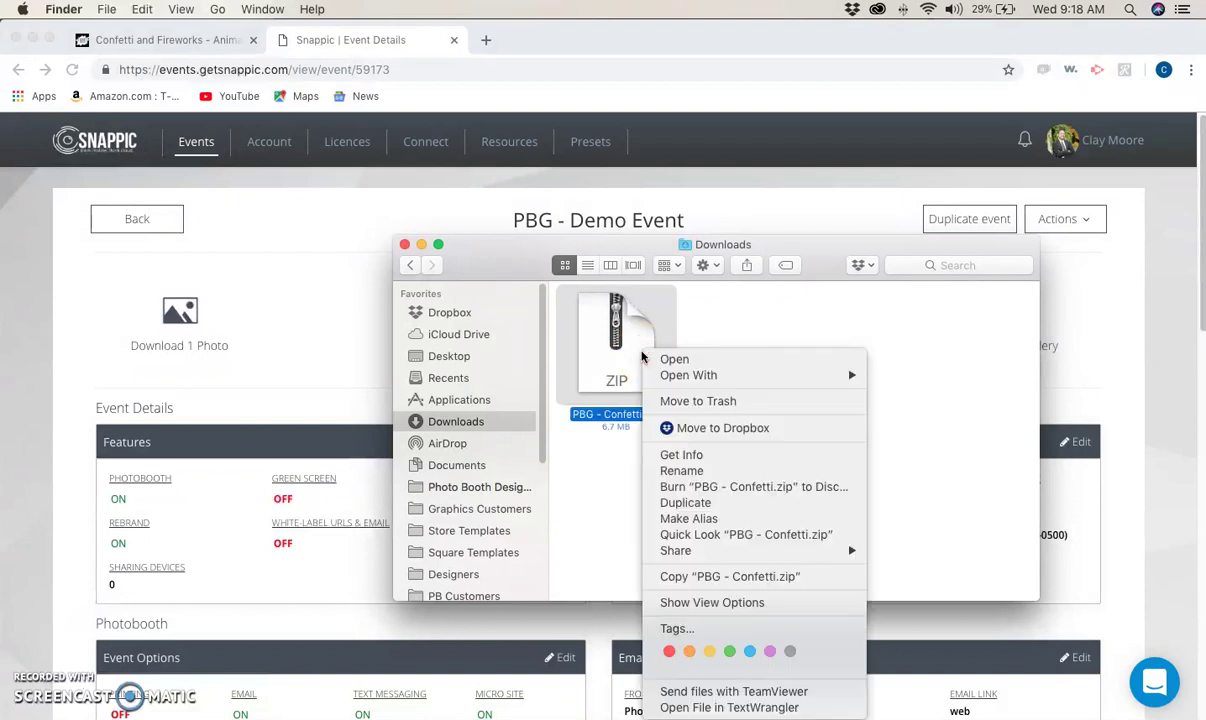
left_click(657, 359)
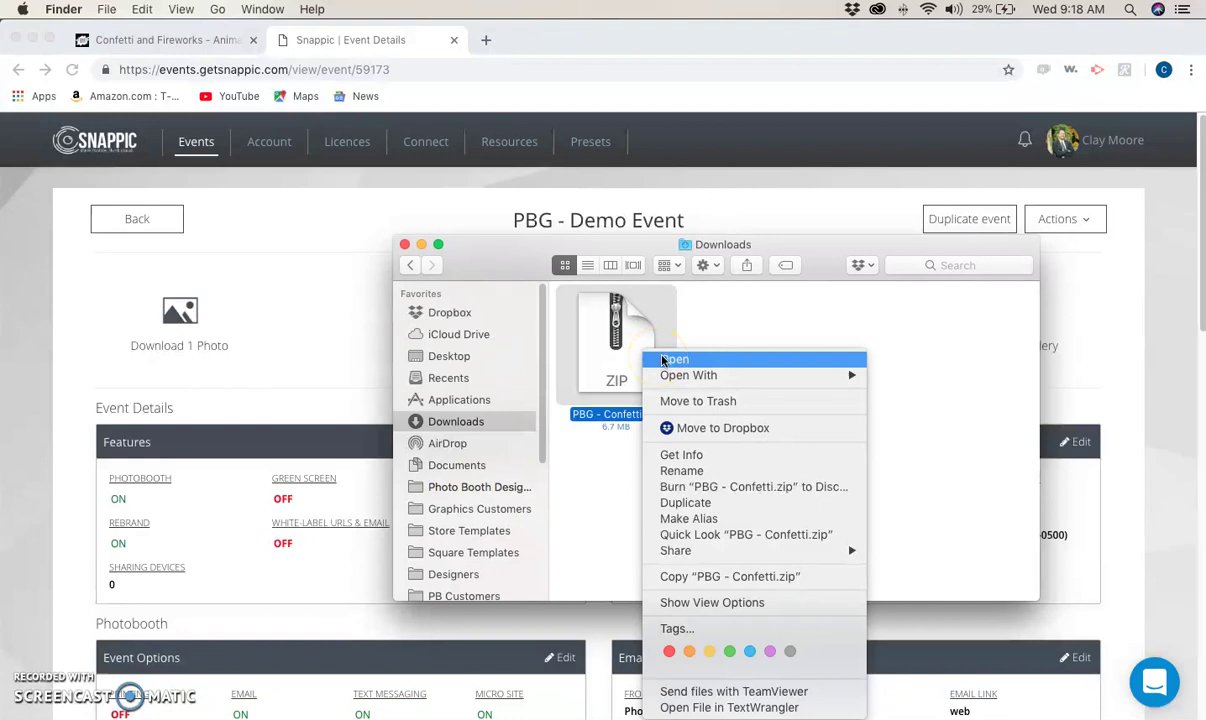
left_click(645, 360)
left_click(707, 361)
left_click(714, 361)
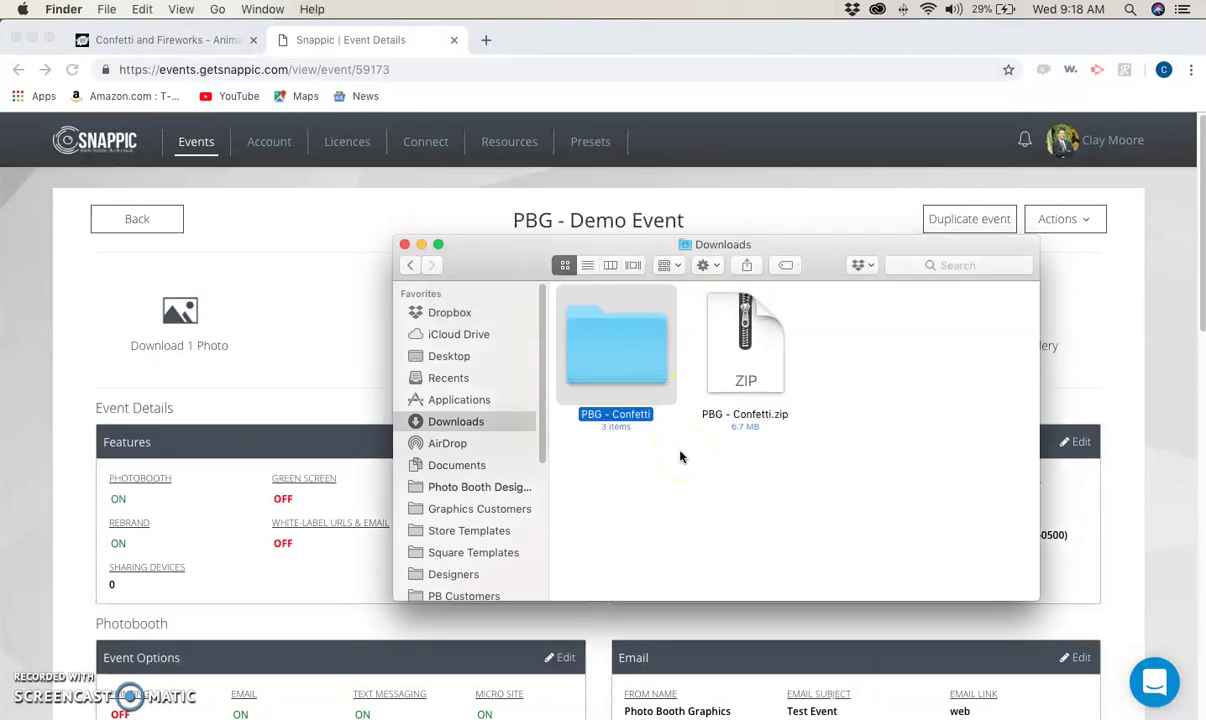
- Open PBG - Confetti > Confetti and scroll through the PNG frames
left_click(619, 350)
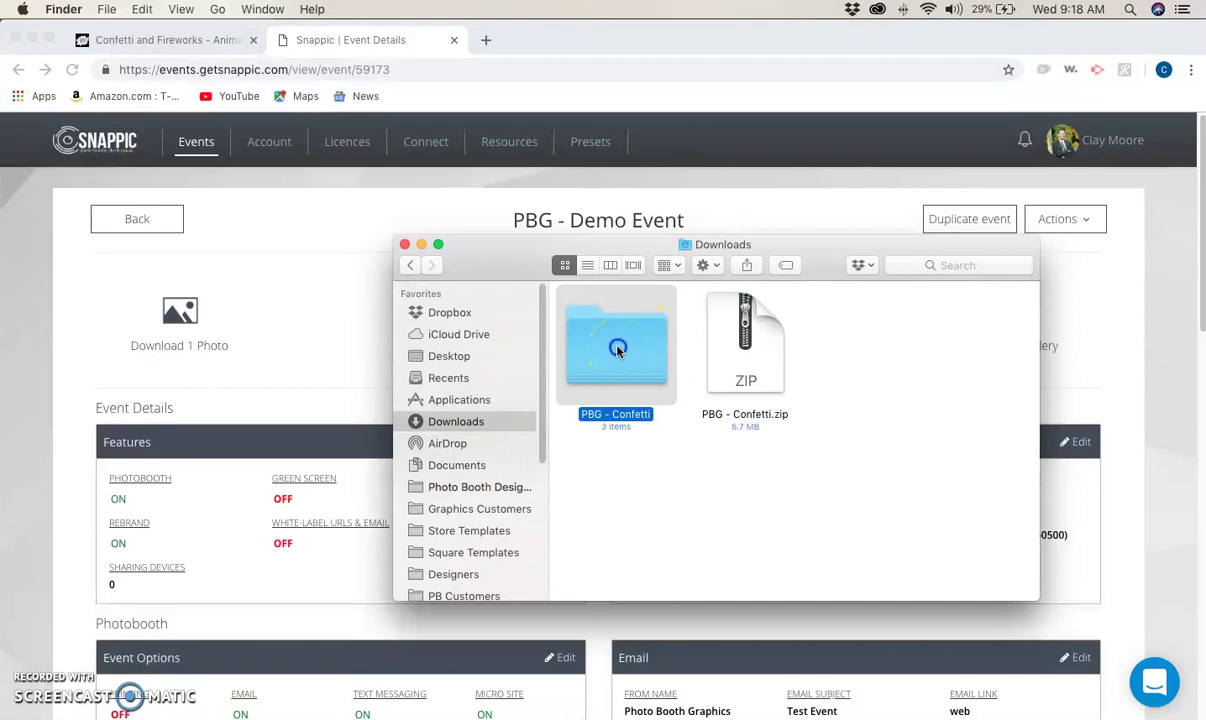
double_click(619, 349)
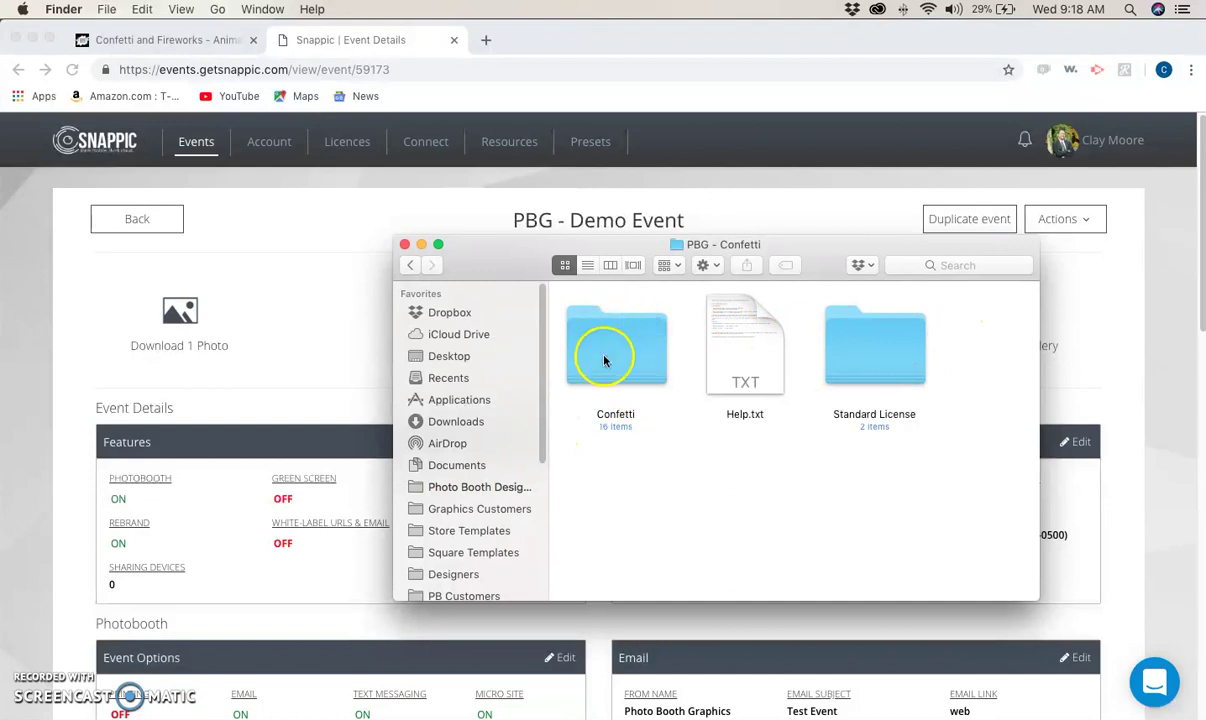
double_click(605, 358)
scroll(700, 370, "down", 5)
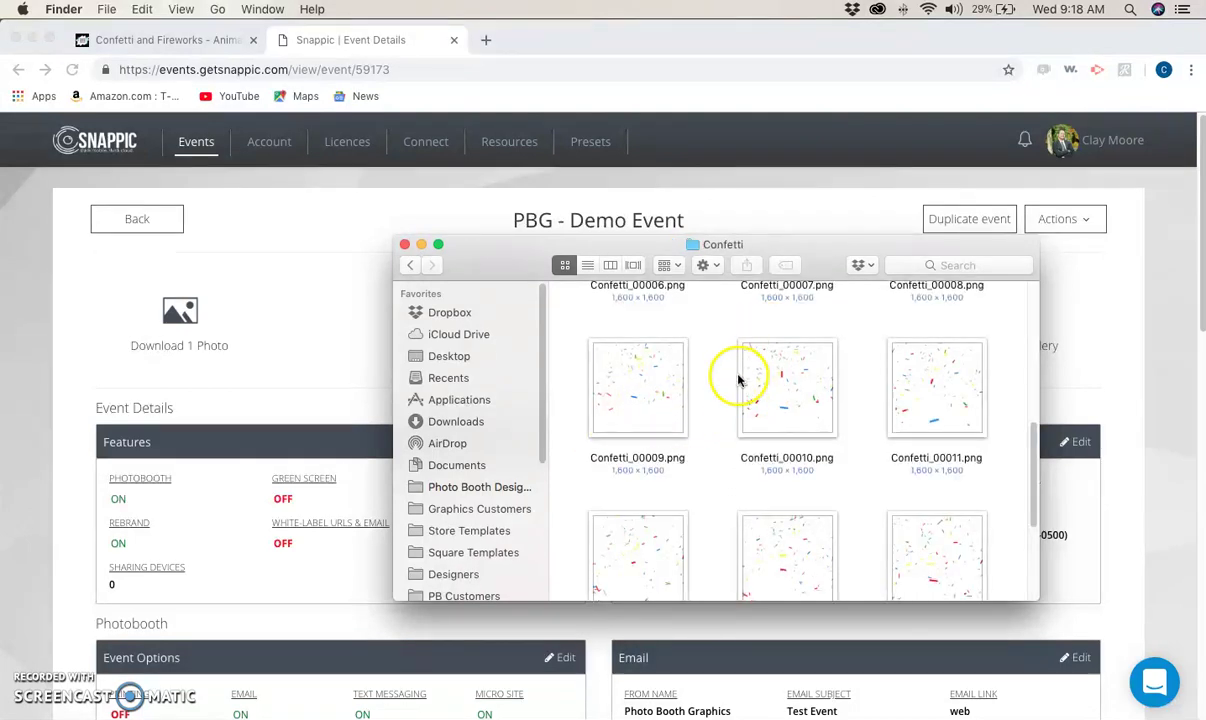
scroll(738, 380, "up", 5)
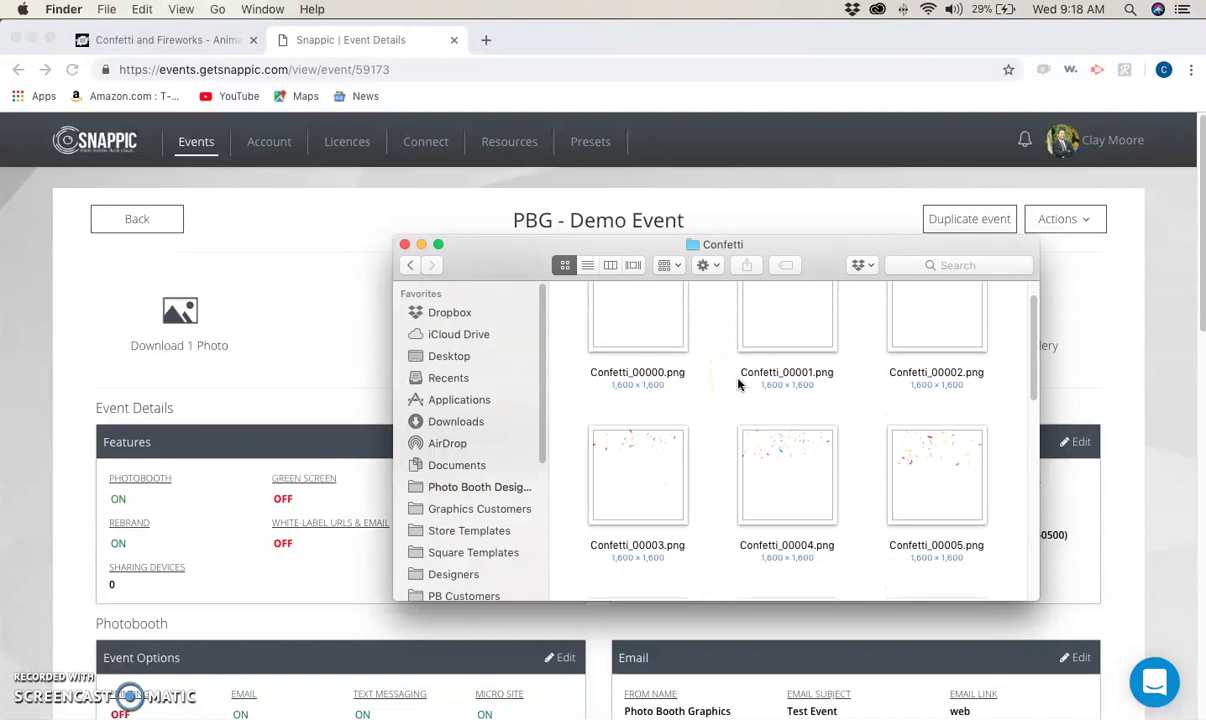
scroll(738, 382, "down", 8)
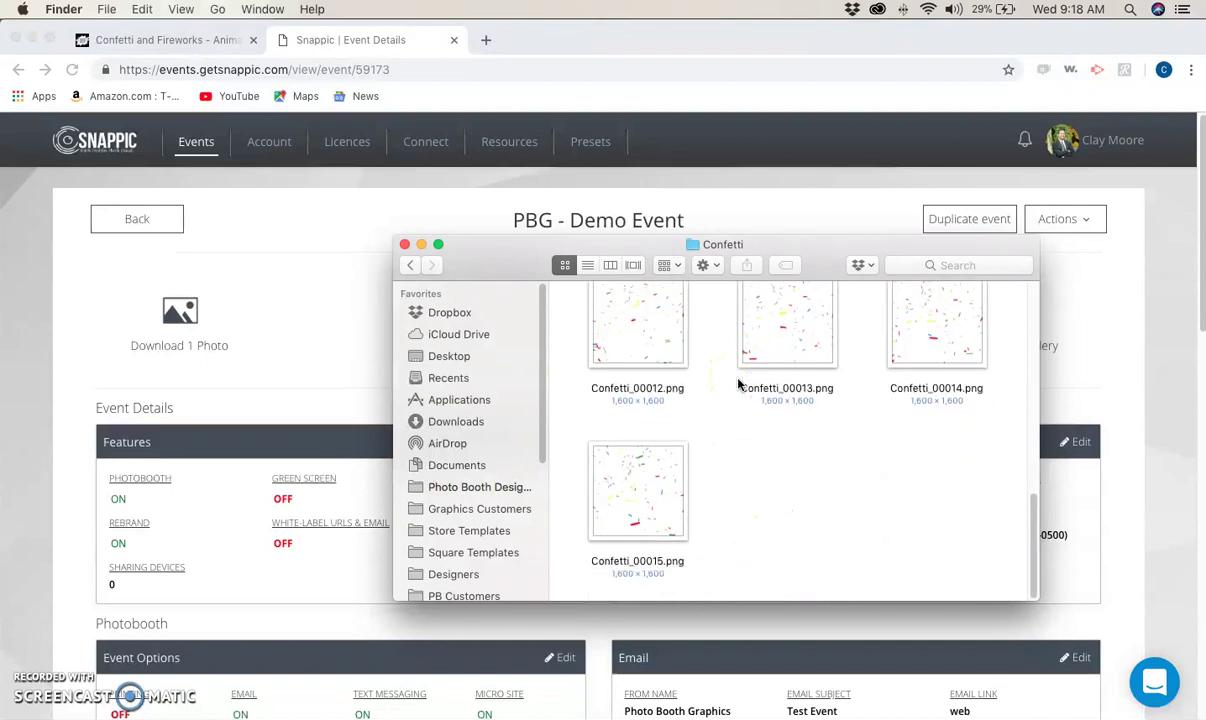
scroll(738, 382, "up", 8)
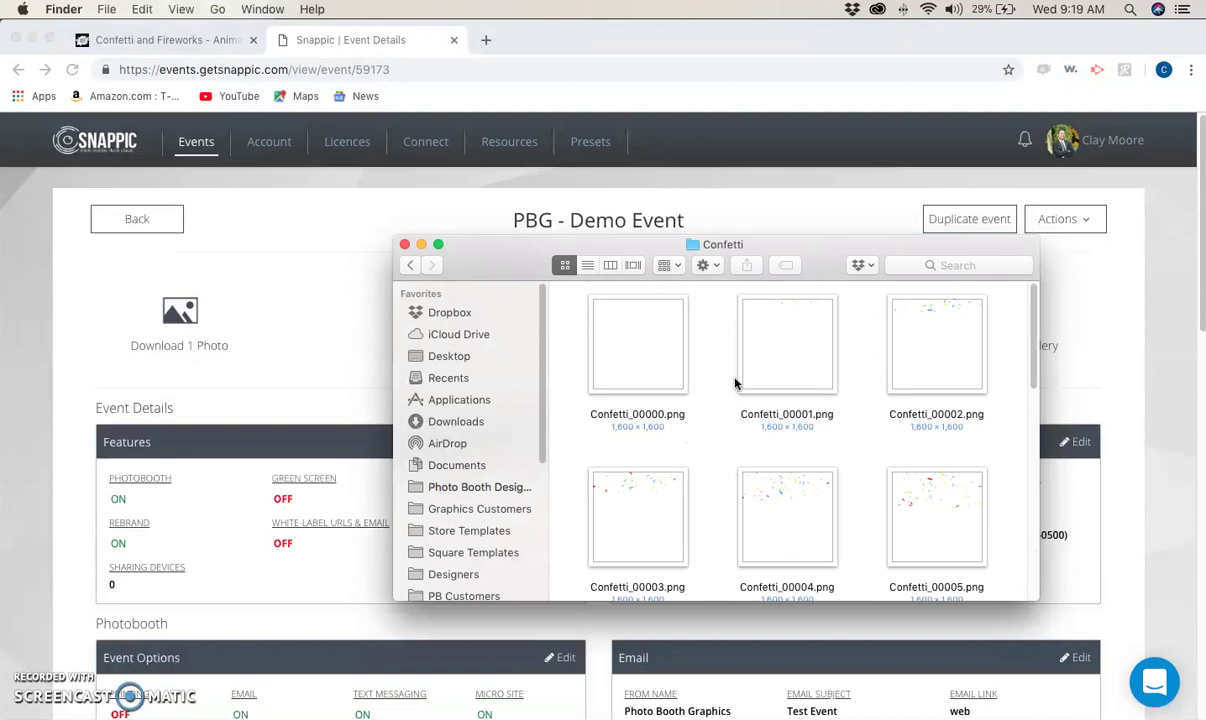
- Check the Standard License folder, then return to the Snappic PBG - Demo Event page
left_click(410, 264)
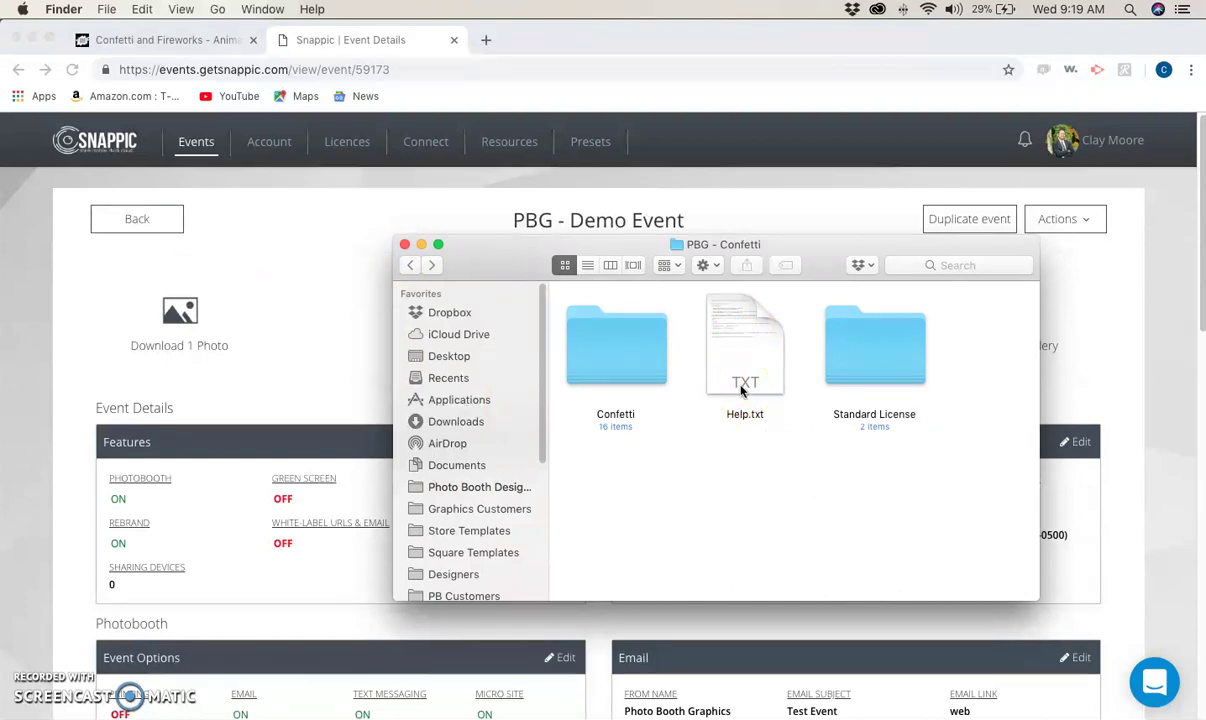
double_click(884, 338)
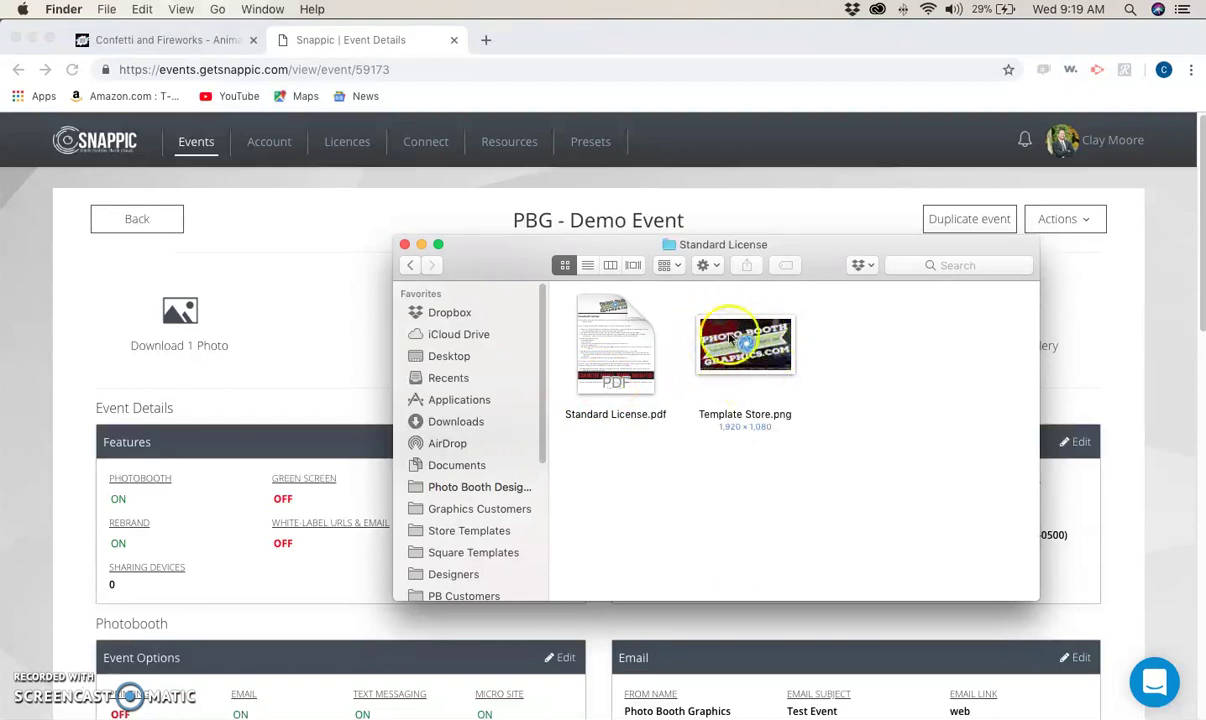
left_click(410, 265)
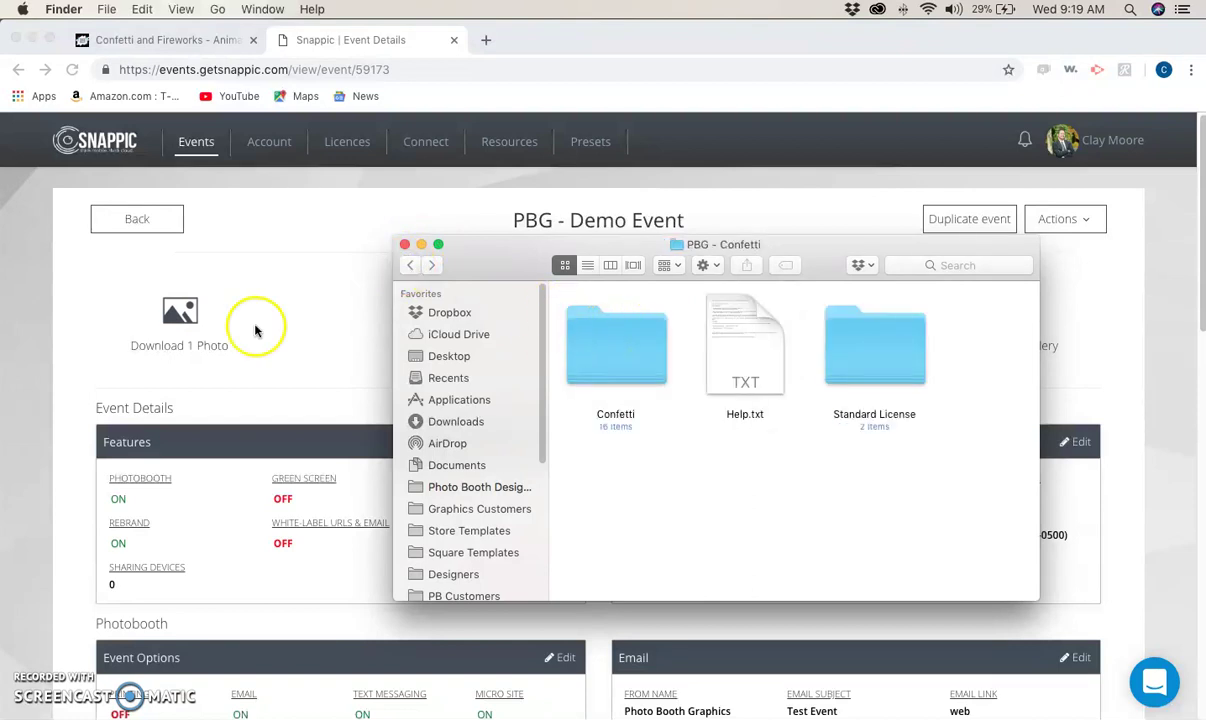
left_click(363, 209)
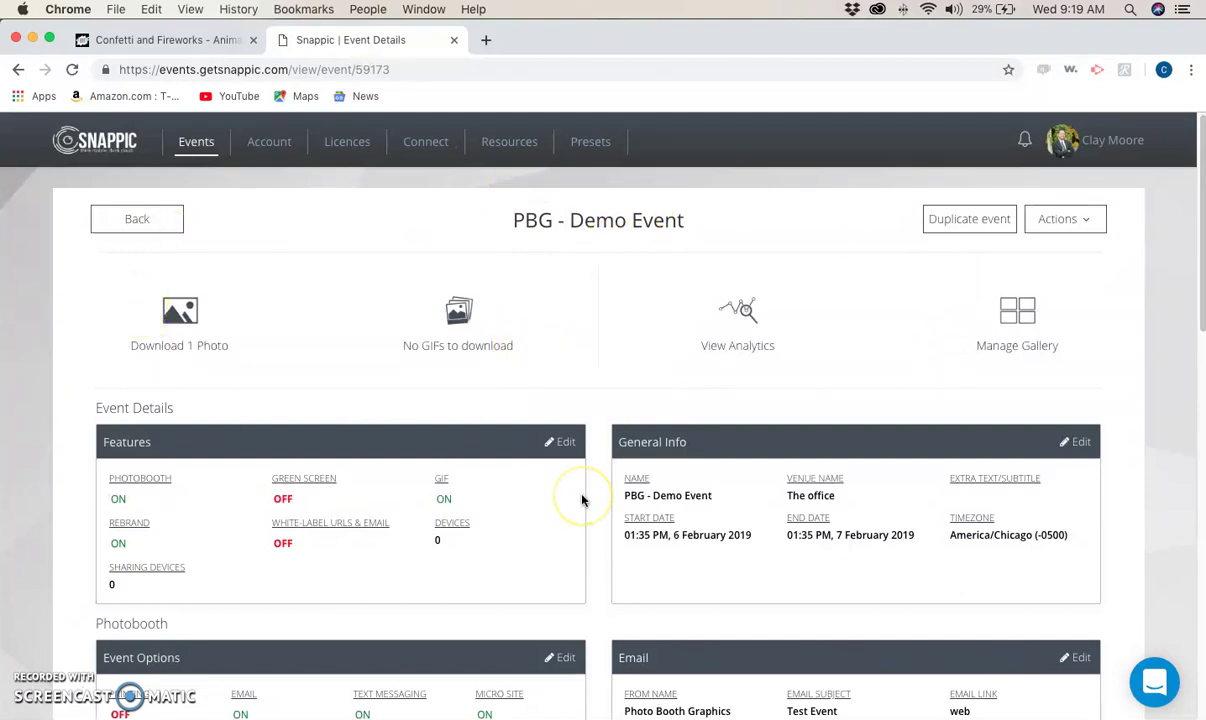
scroll(582, 500, "down", 1)
scroll(582, 500, "down", 5)
scroll(582, 500, "down", 5)
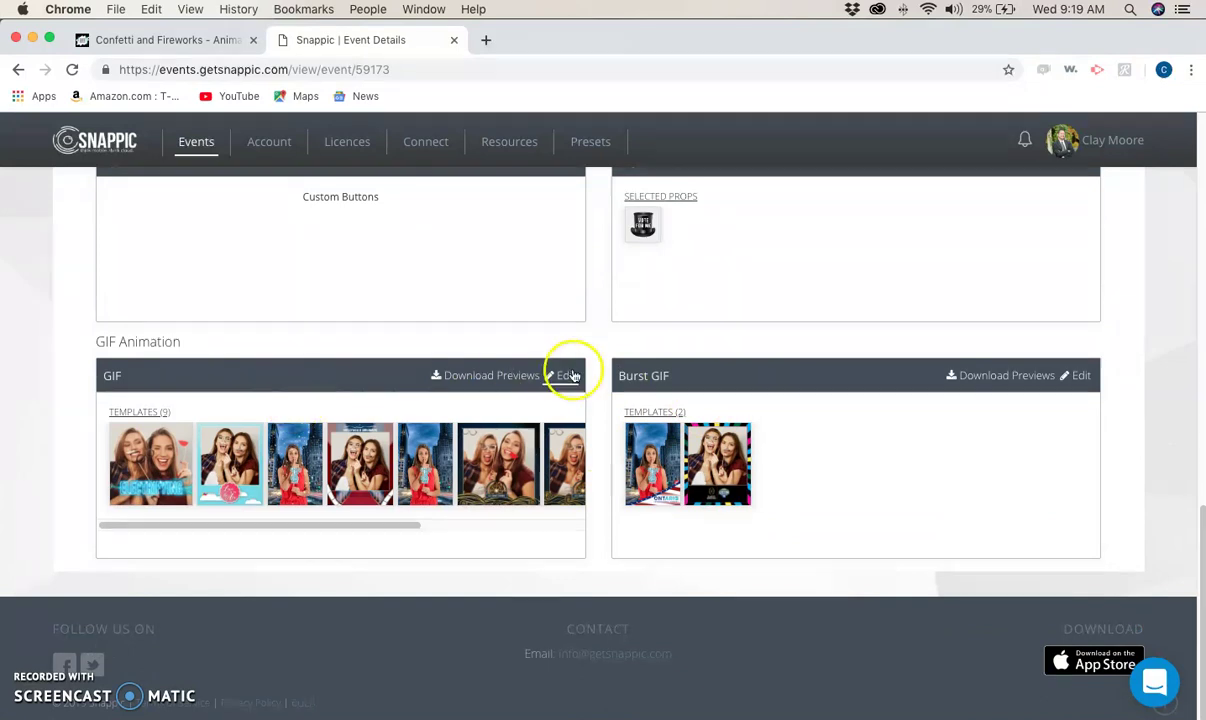
scroll(639, 398, "up", 2)
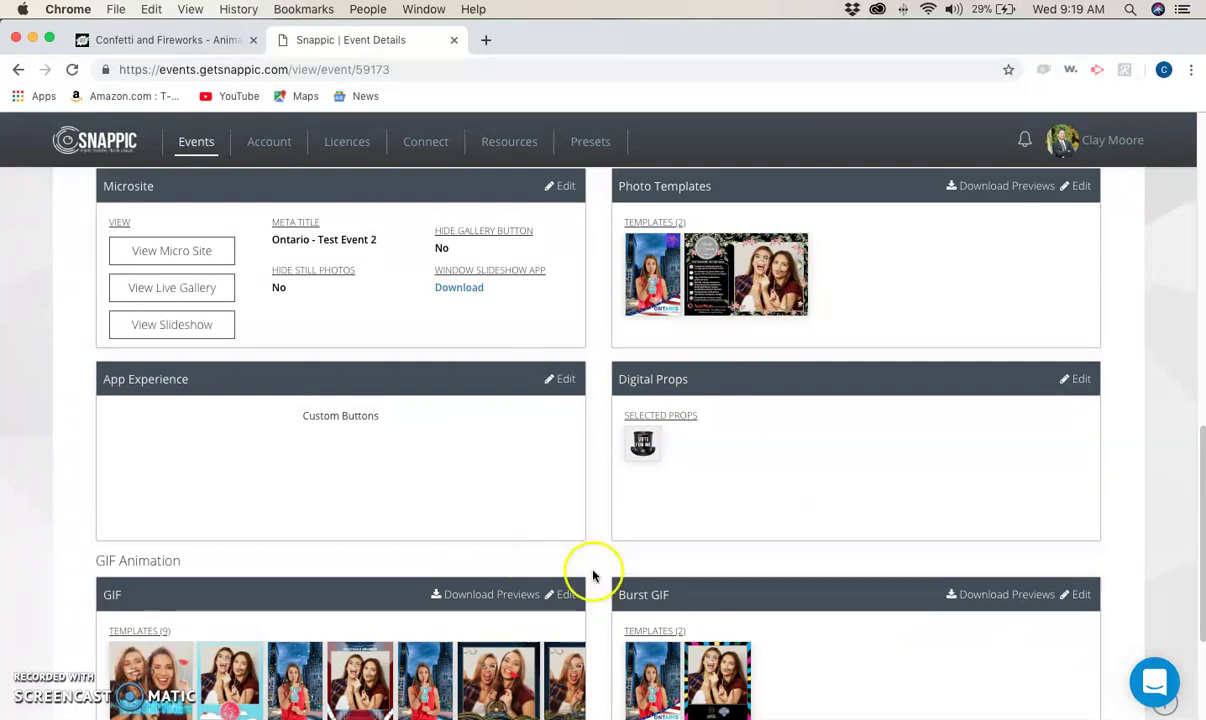
scroll(522, 641, "down", 1)
scroll(522, 641, "down", 5)
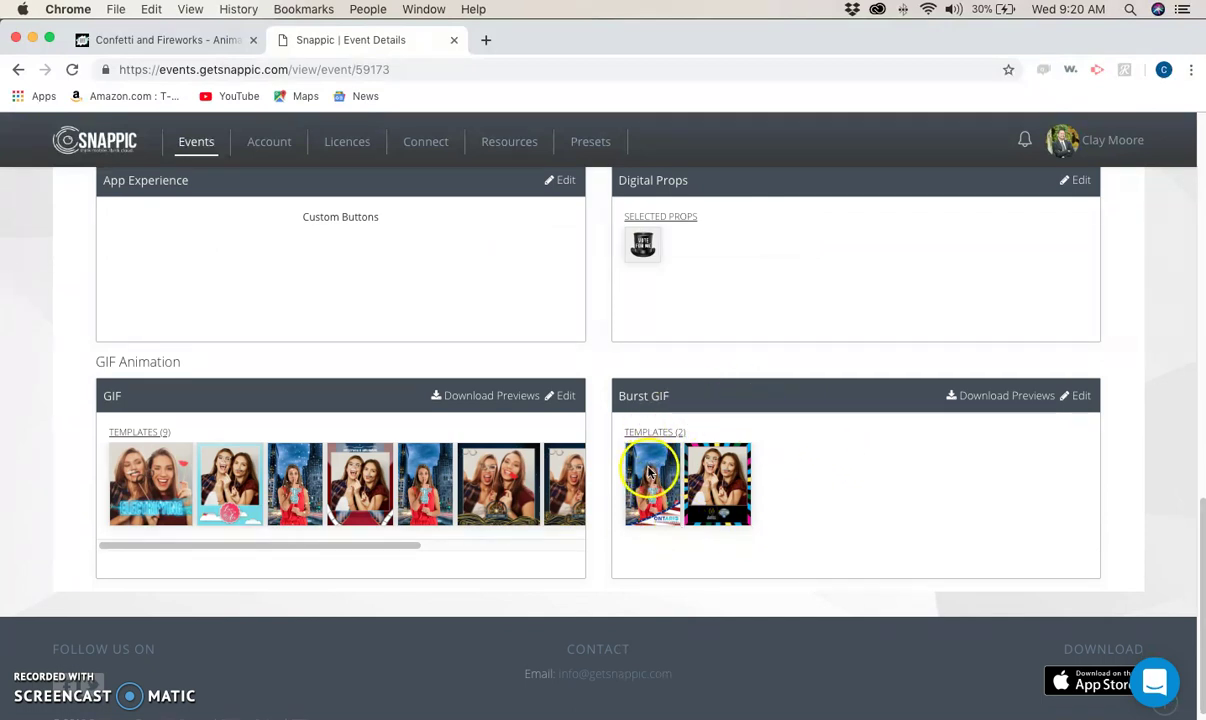
- Start a Burst GIF template from the library's Square No Frame layout and pick its template type
left_click(1081, 396)
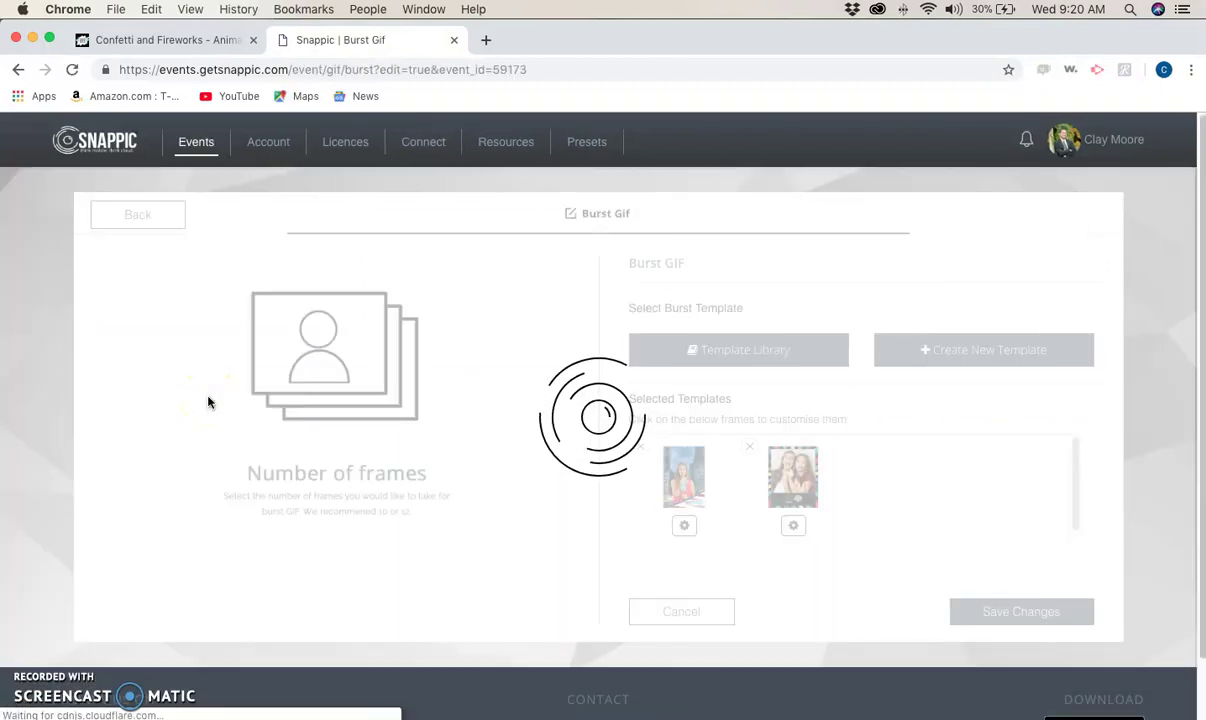
left_click(642, 360)
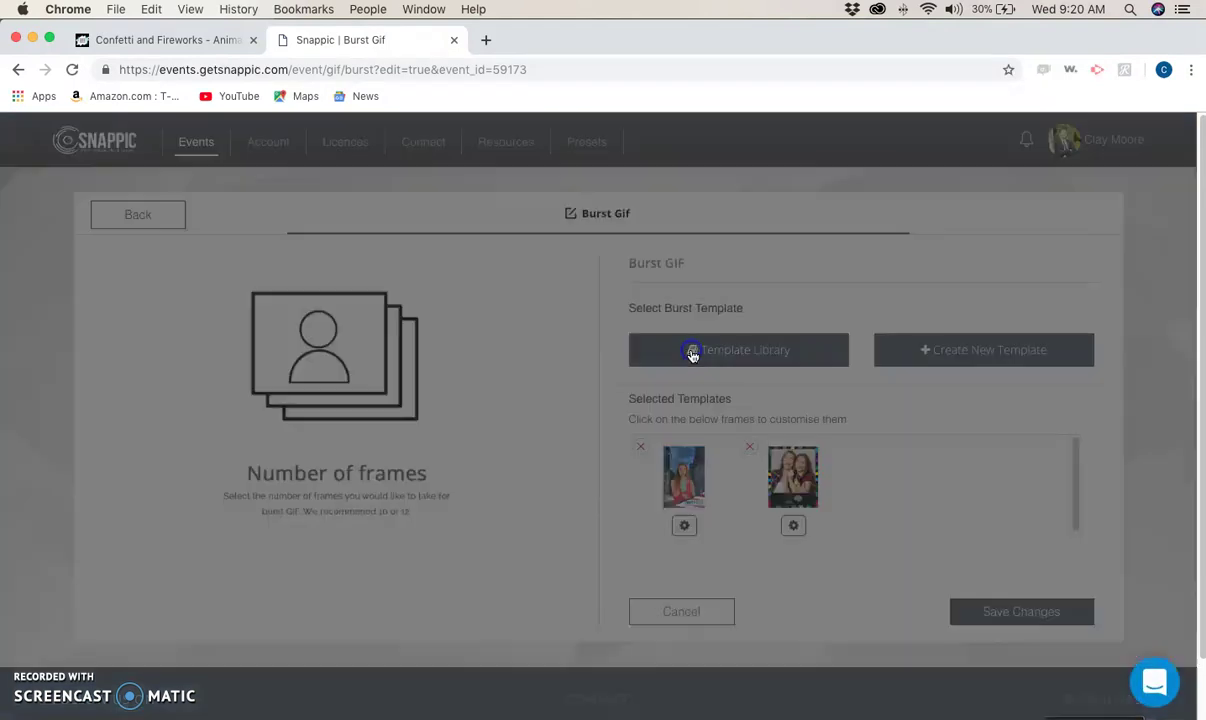
left_click(690, 352)
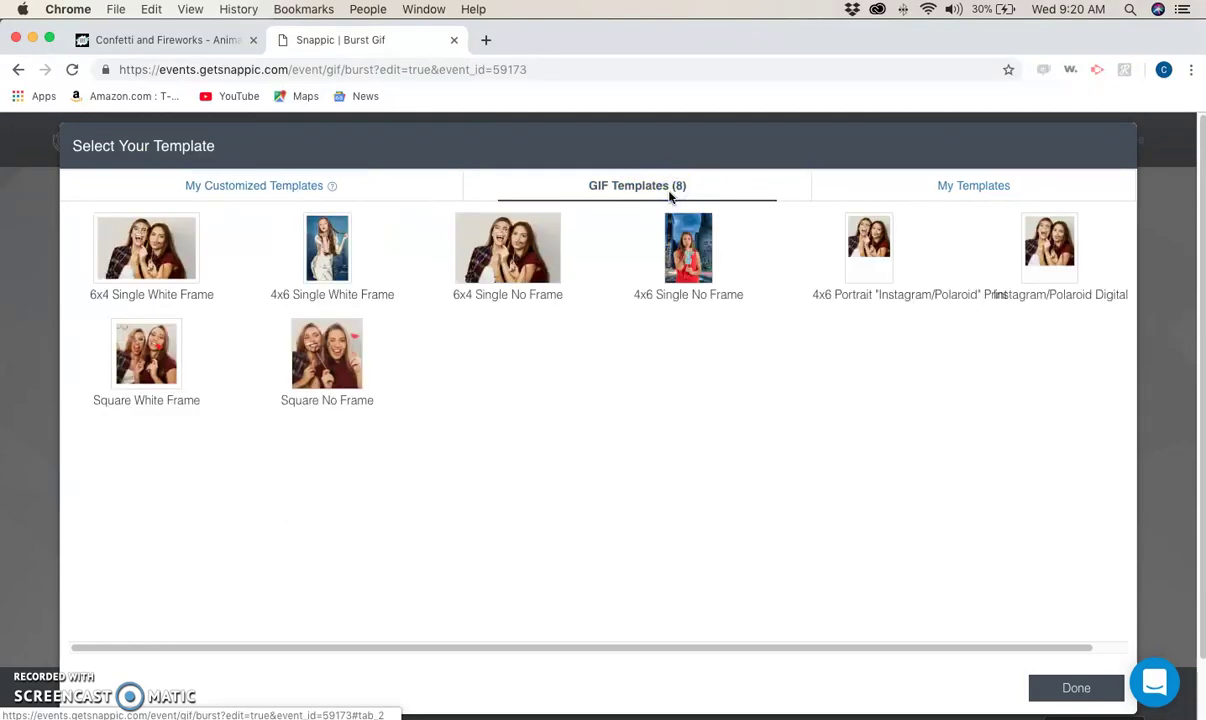
left_click(288, 377)
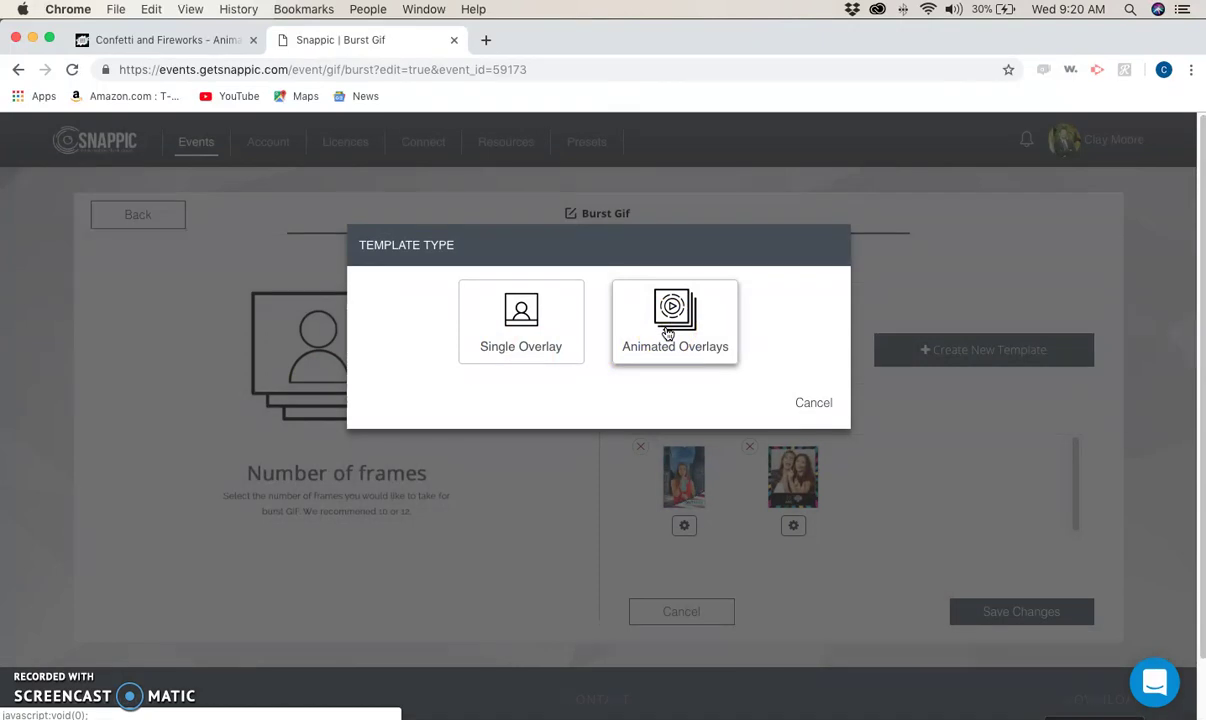
left_click(667, 330)
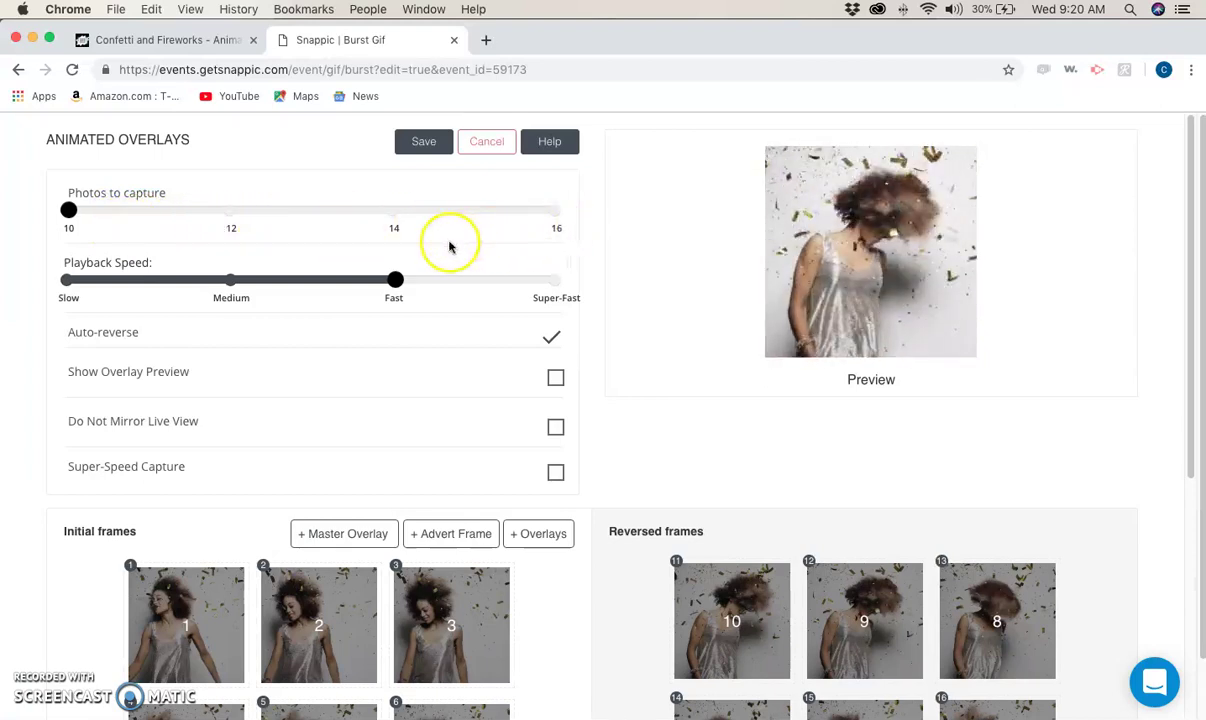
- Set the burst to capture 16 photos and turn on Show Overlay Preview
left_click(548, 209)
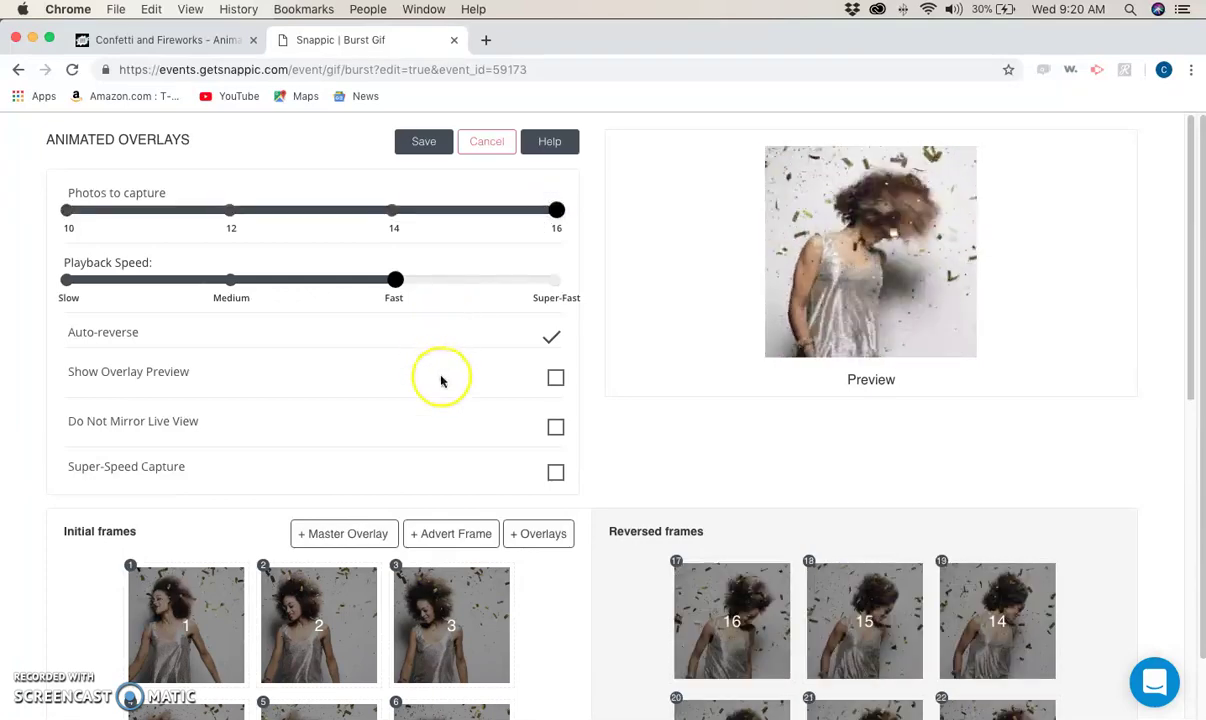
scroll(440, 378, "down", 6)
scroll(441, 380, "down", 3)
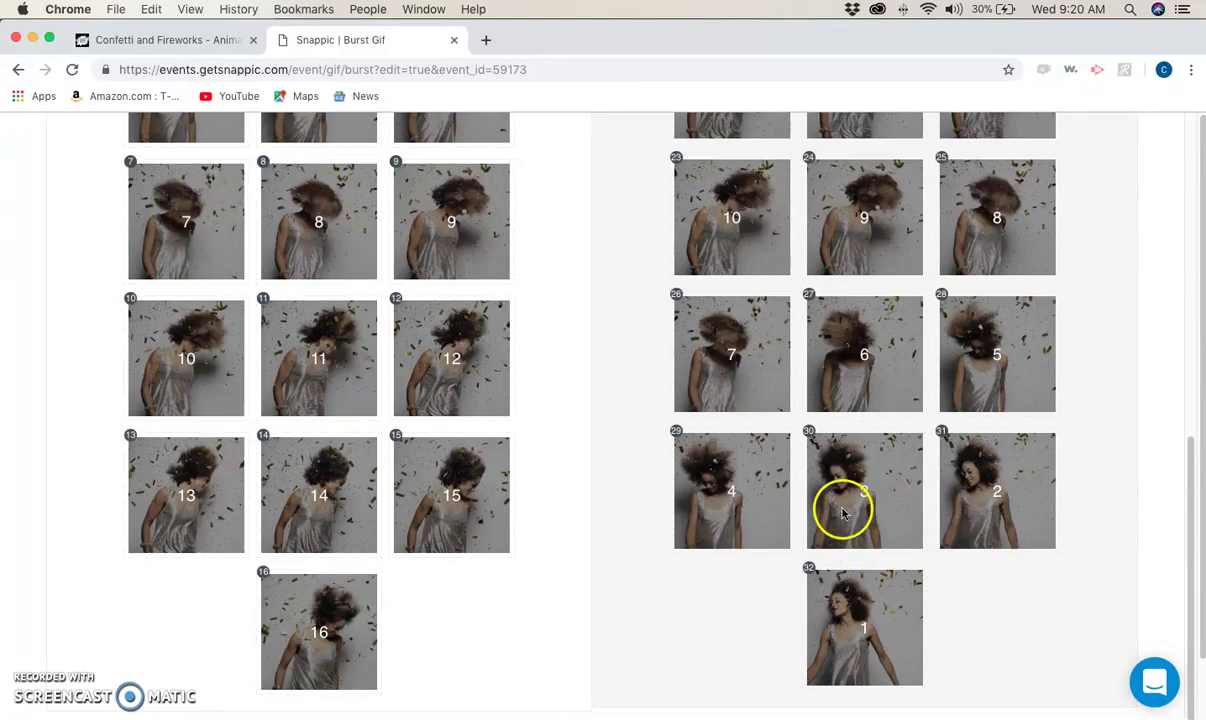
scroll(474, 506, "up", 5)
scroll(474, 508, "up", 2)
scroll(476, 512, "up", 2)
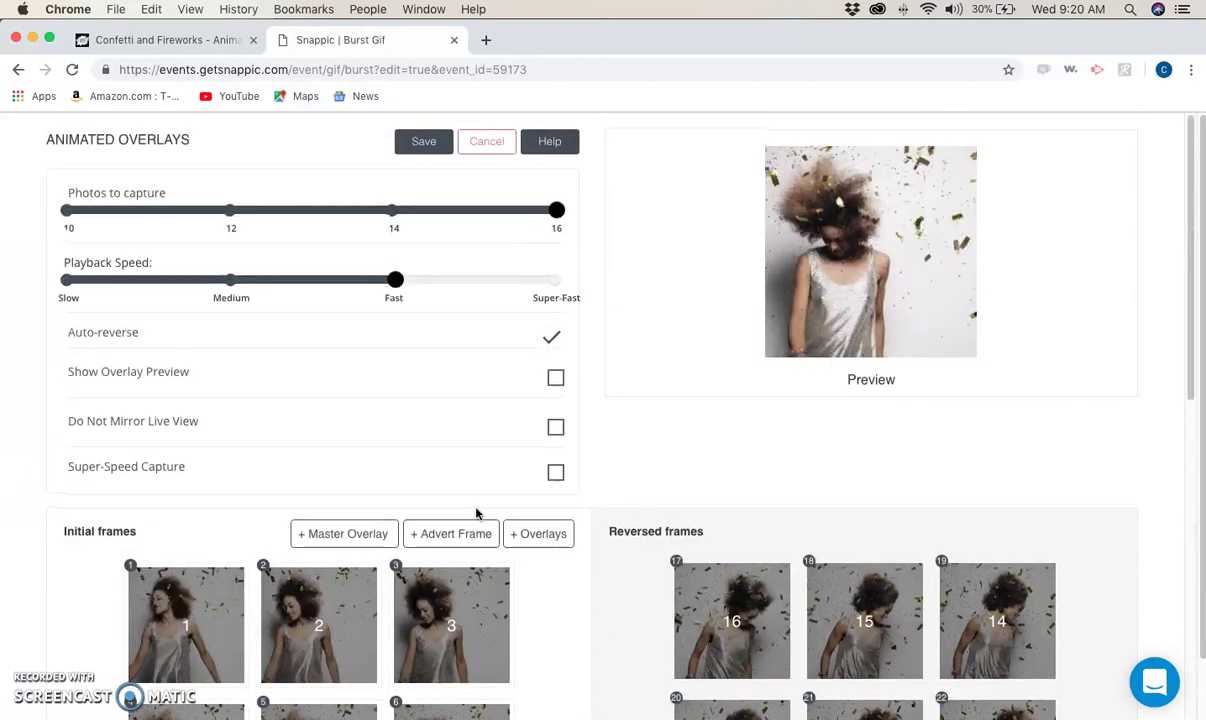
left_click(477, 323)
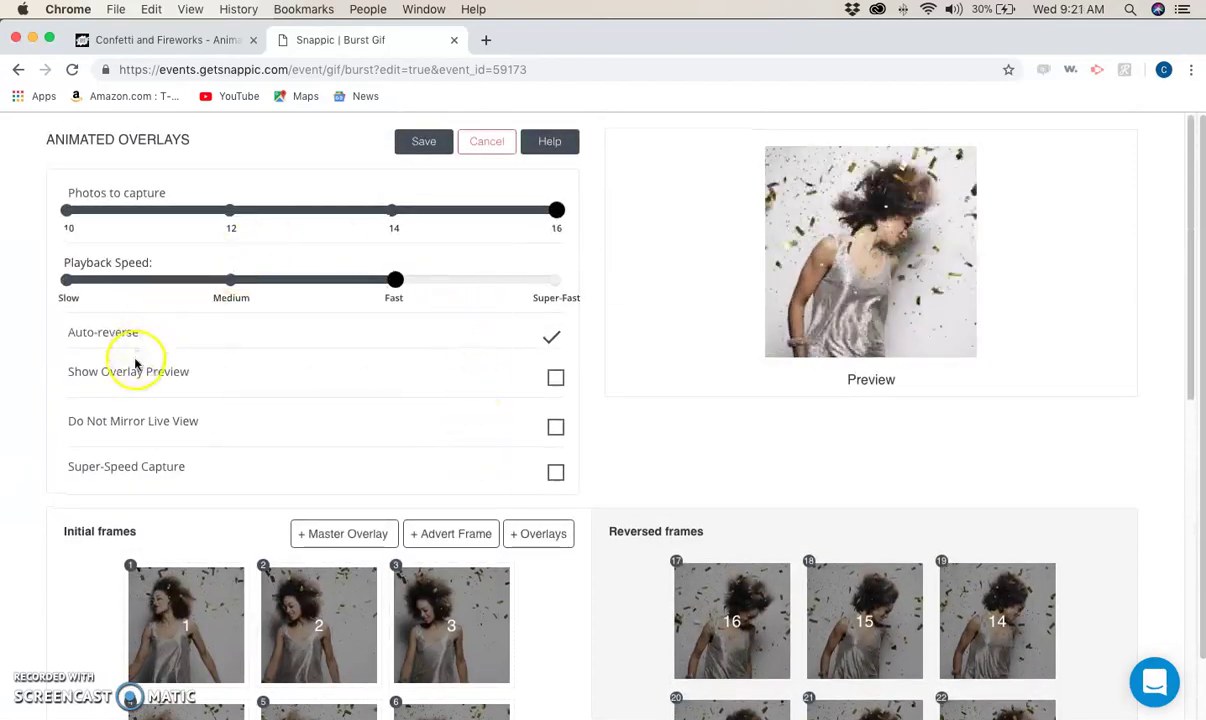
left_click(556, 380)
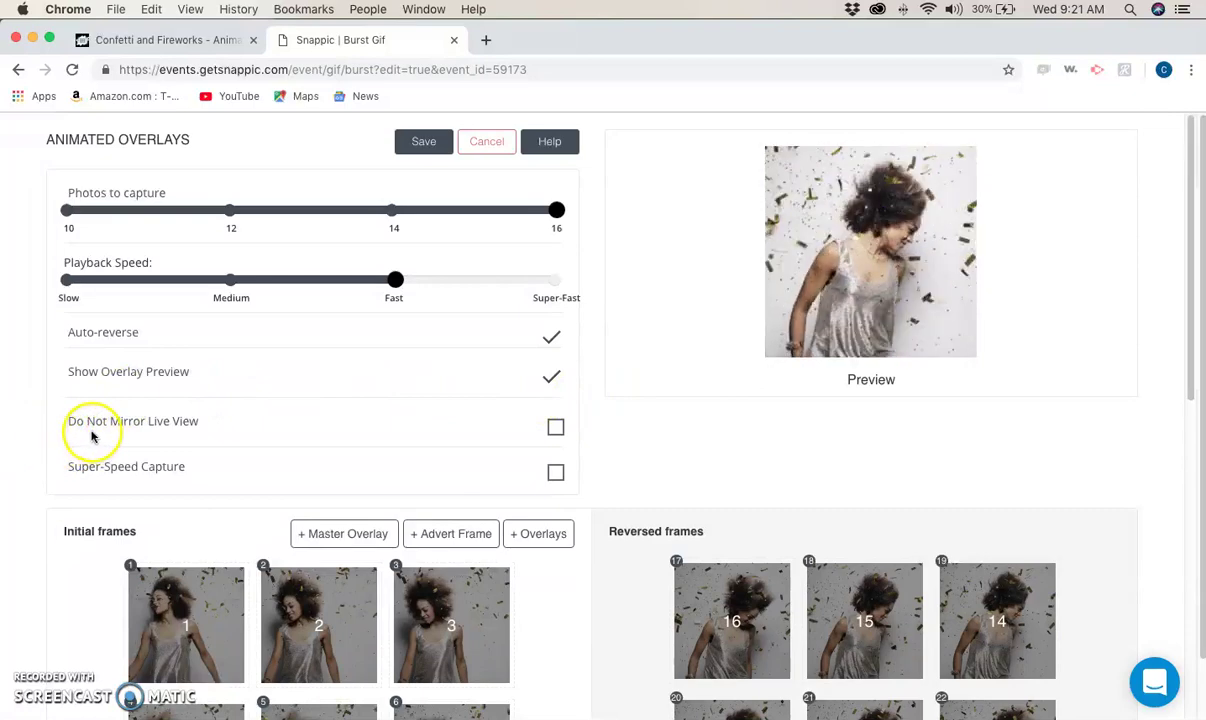
- Check the Super-Speed Capture explanation and set playback speed to Medium
mouse_move(140, 467)
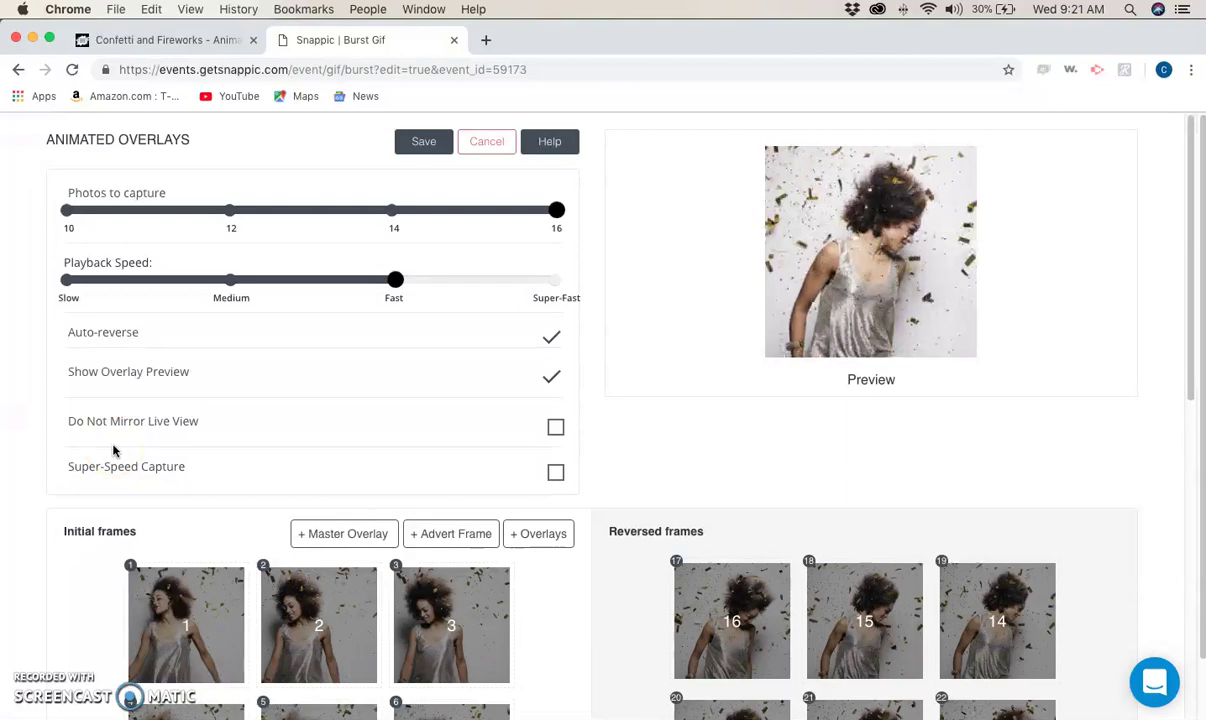
left_click(109, 468)
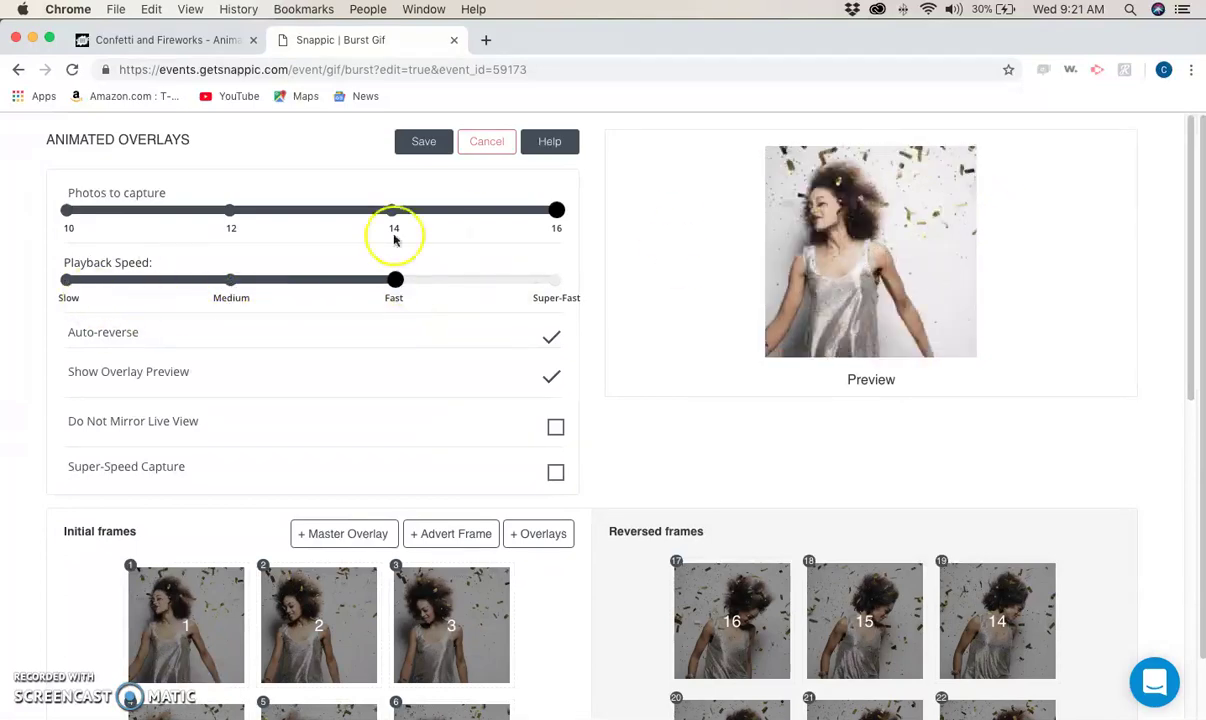
left_click(226, 284)
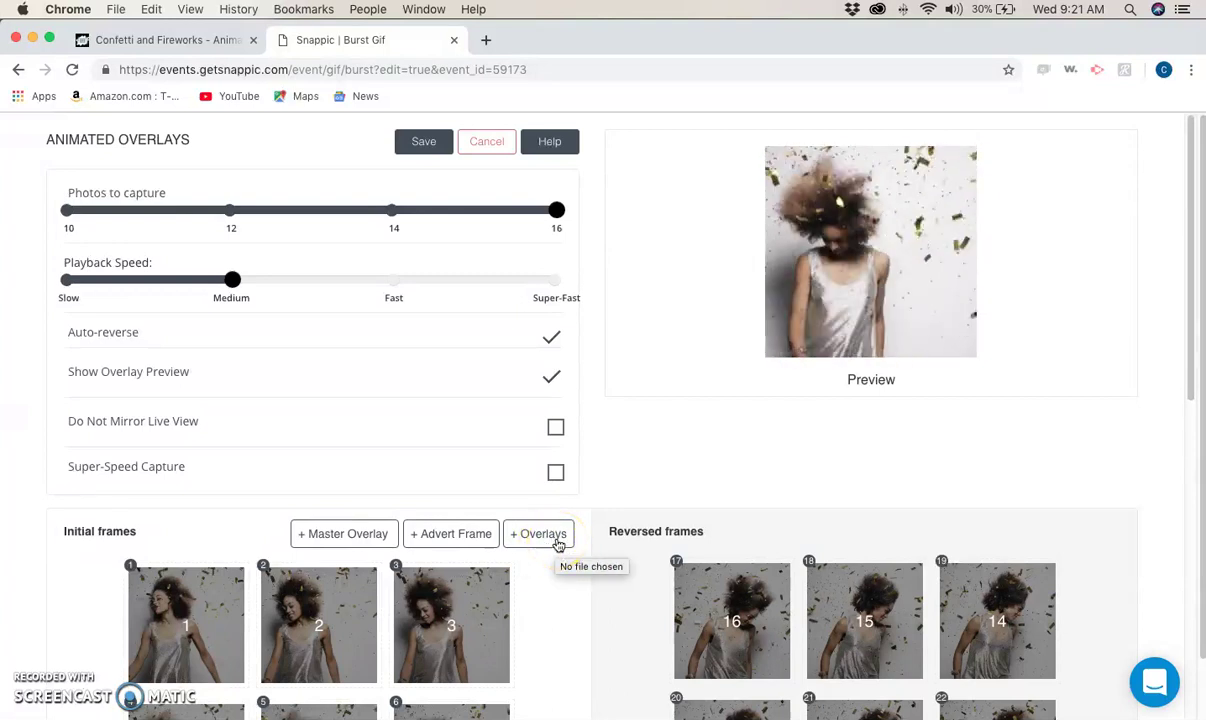
- Upload Confetti_00000 through Confetti_00015.png from Downloads > PBG - Confetti > Confetti as overlays
left_click(557, 541)
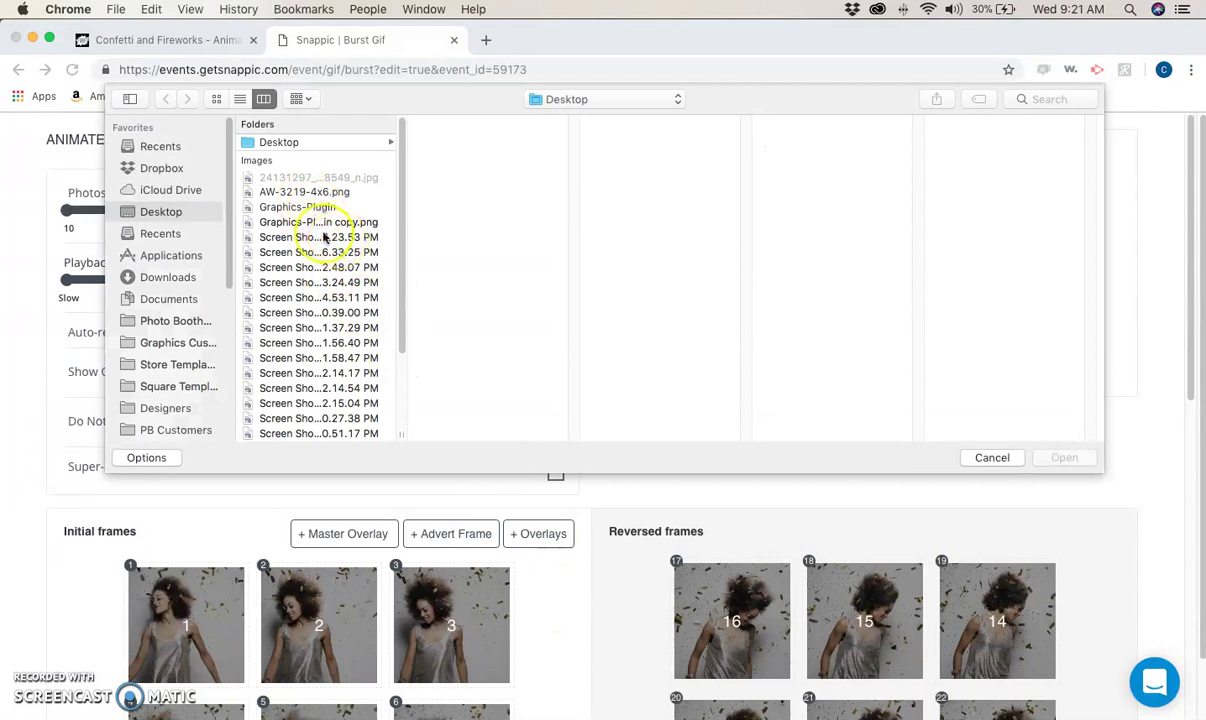
left_click(172, 277)
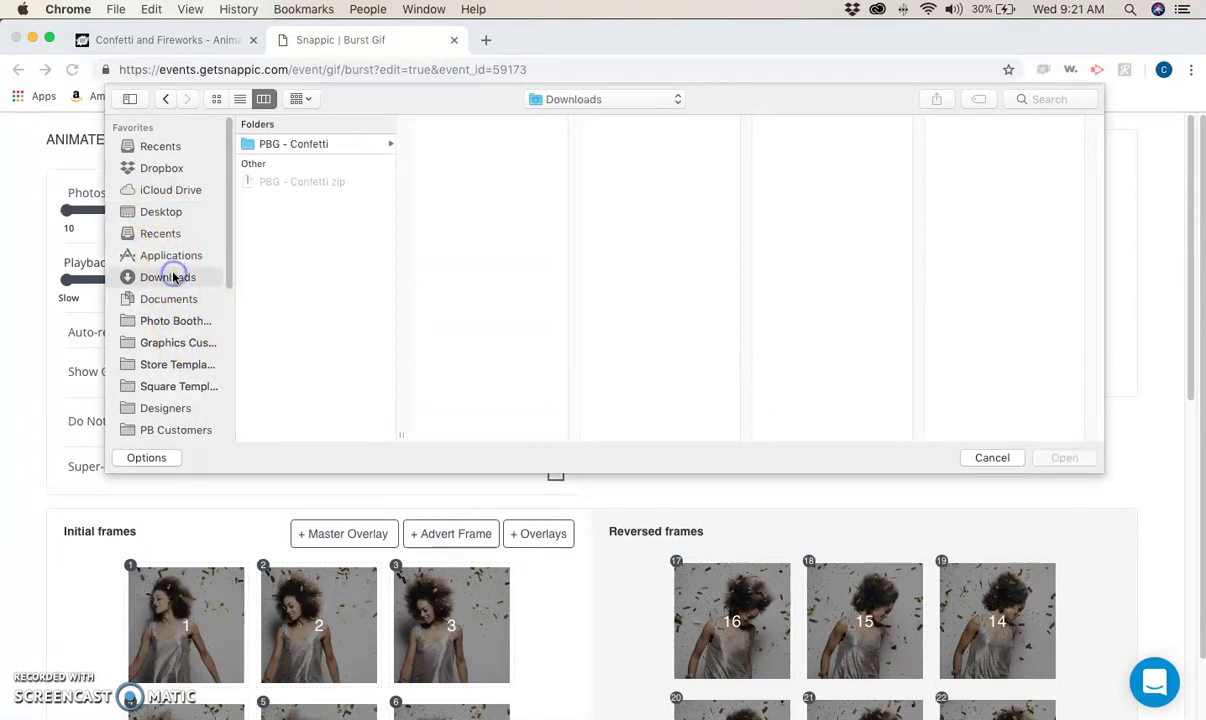
left_click(331, 146)
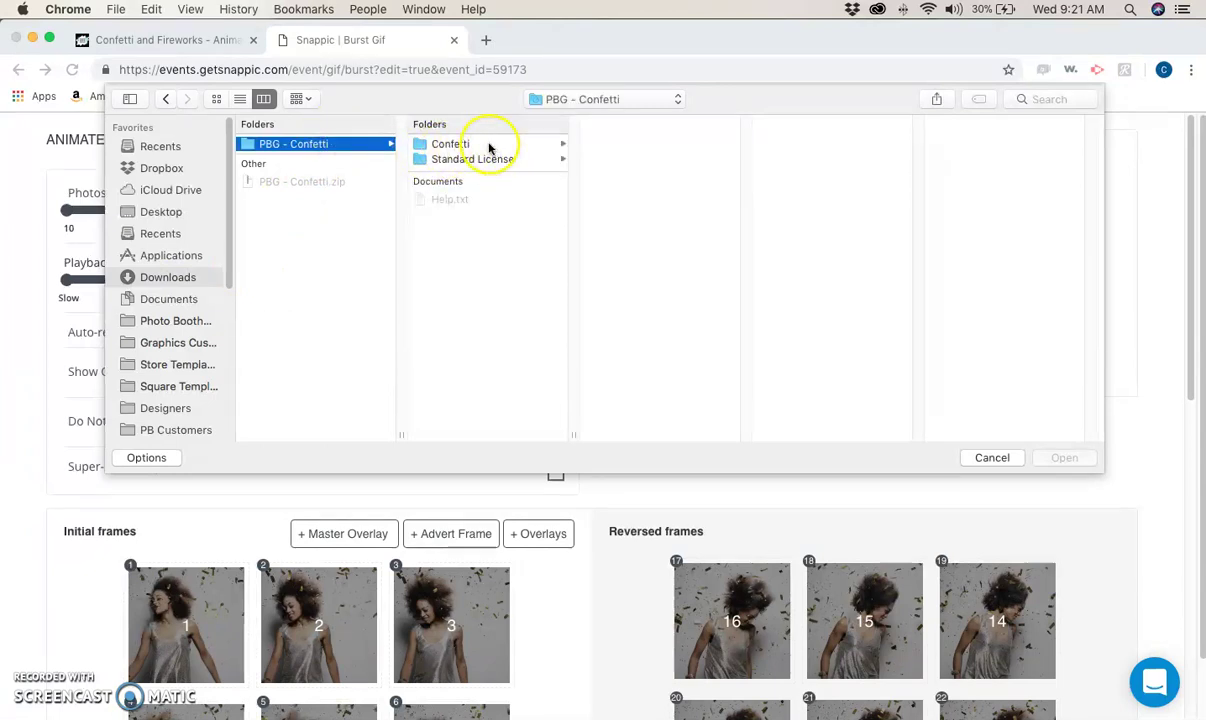
left_click(489, 148)
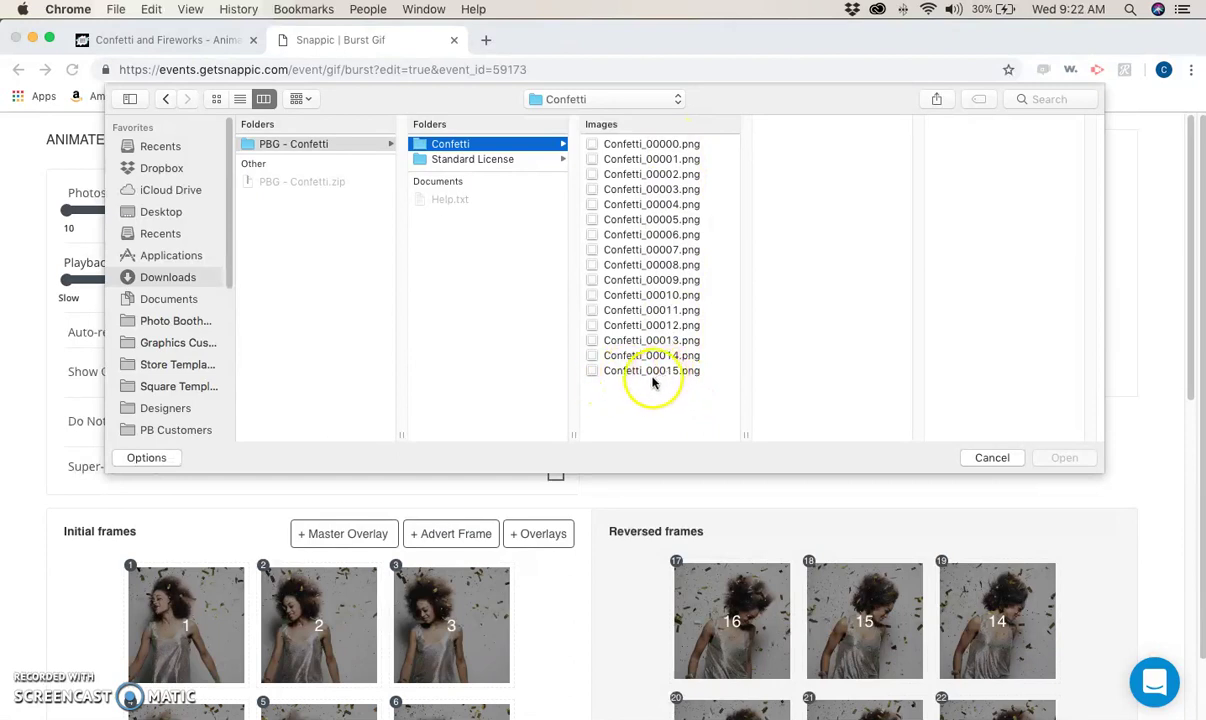
left_click(706, 143)
left_click(670, 370, "shift")
left_click(1066, 457)
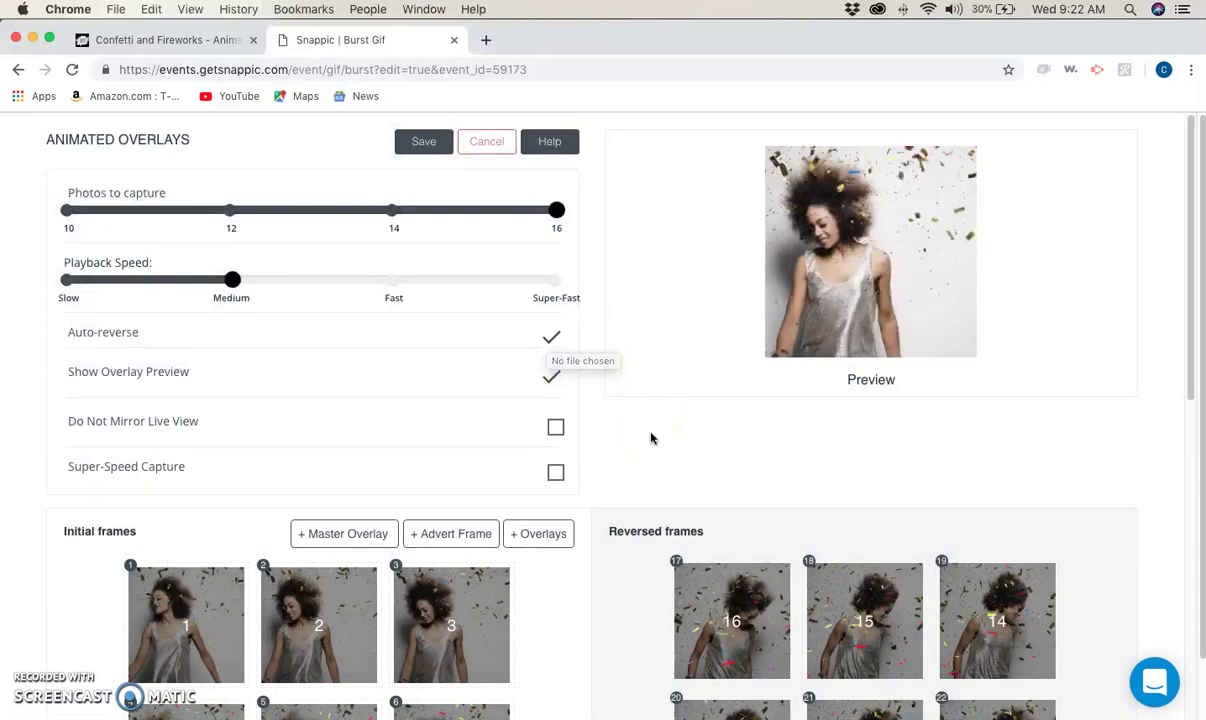
- Review the confetti on the initial and reversed frames, then save the overlay template
scroll(651, 438, "down", 1)
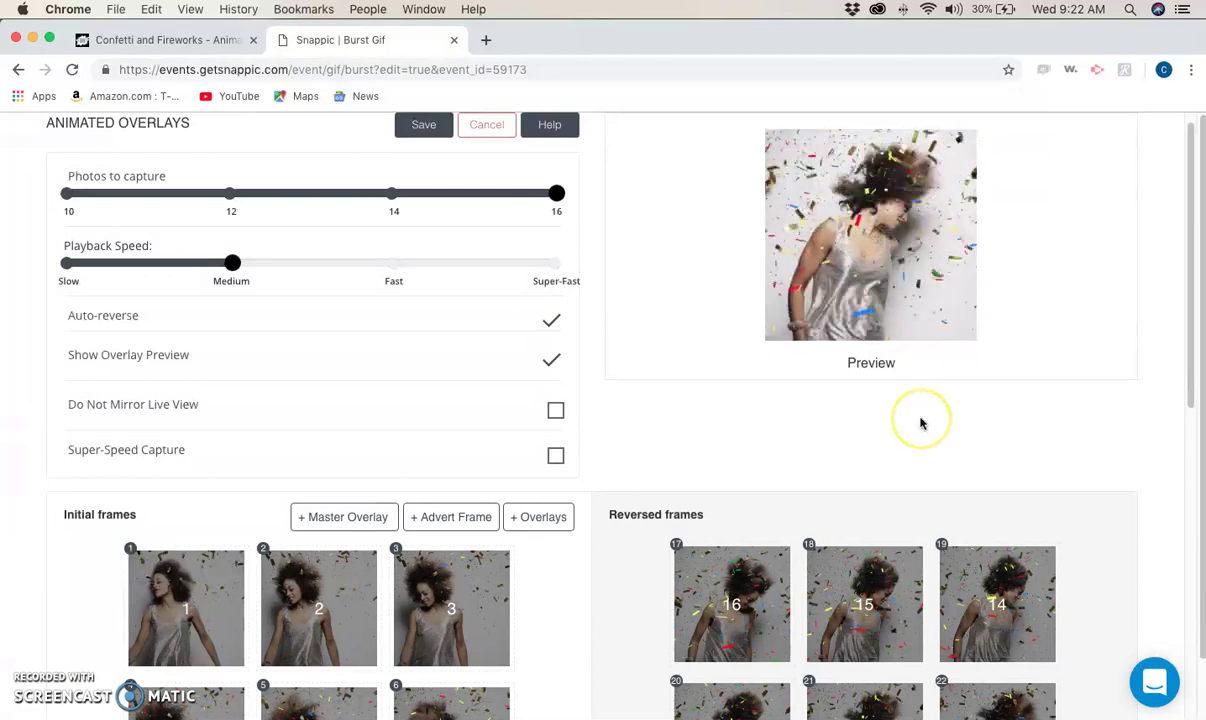
scroll(921, 420, "up", 1)
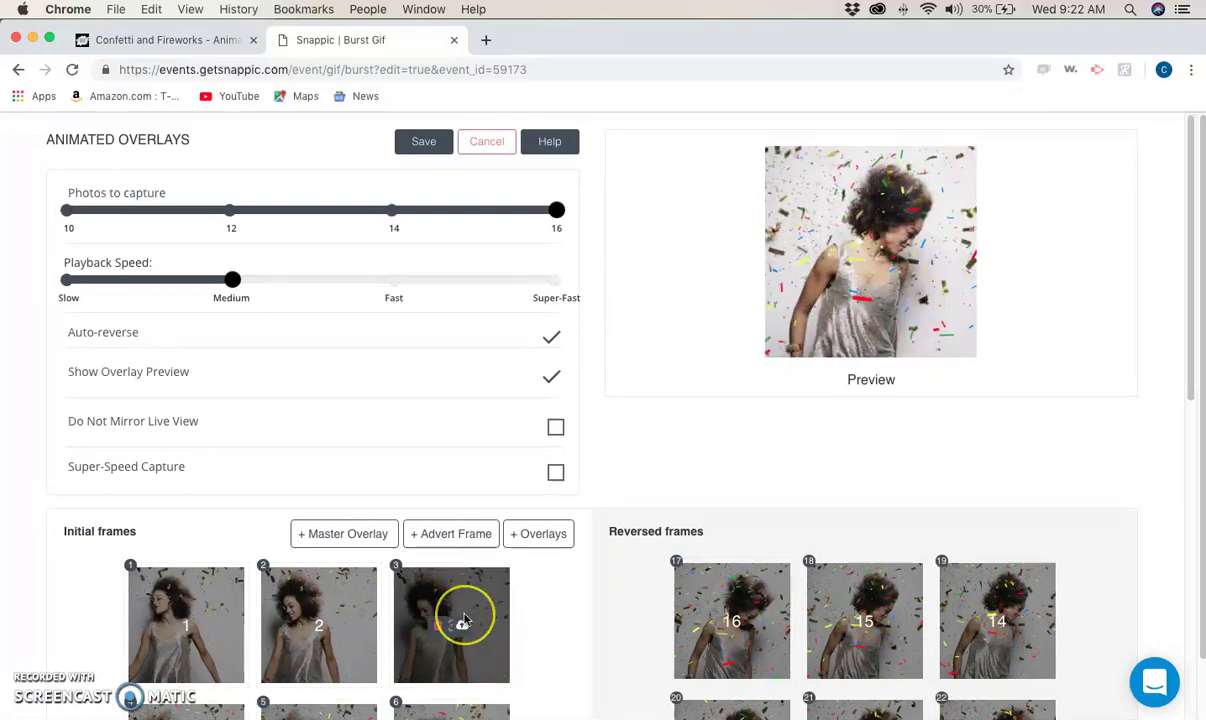
scroll(463, 614, "down", 5)
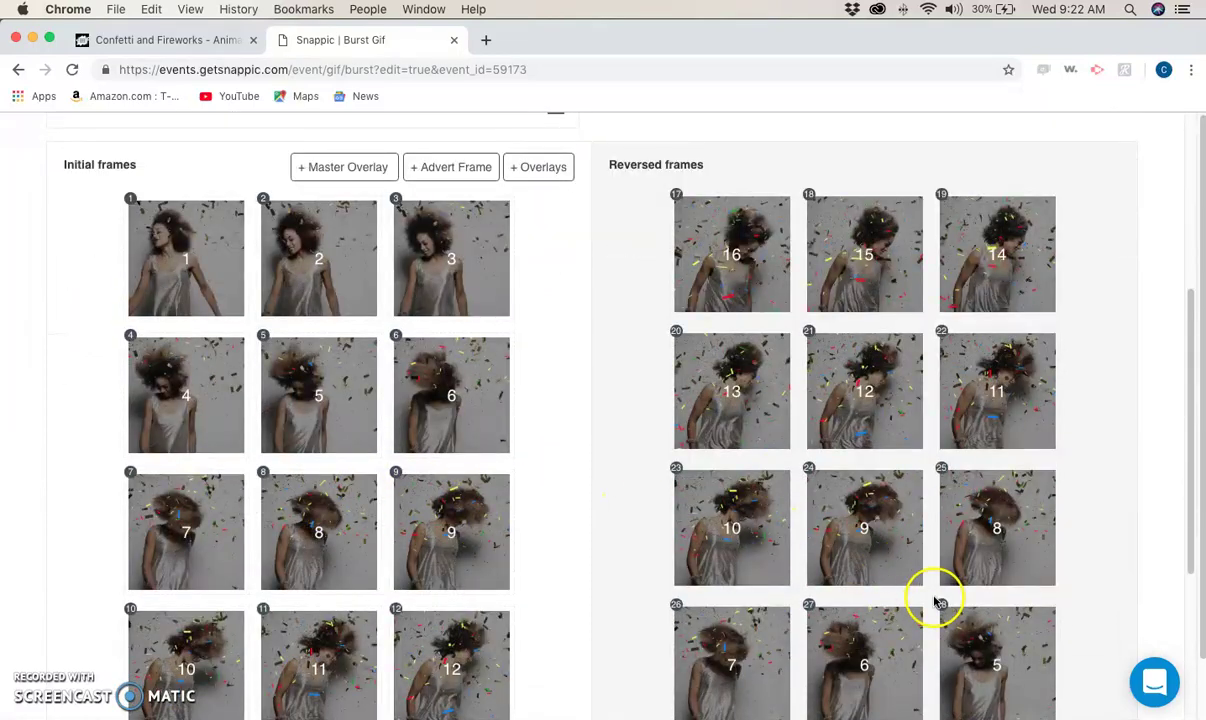
scroll(933, 600, "down", 4)
scroll(933, 602, "up", 10)
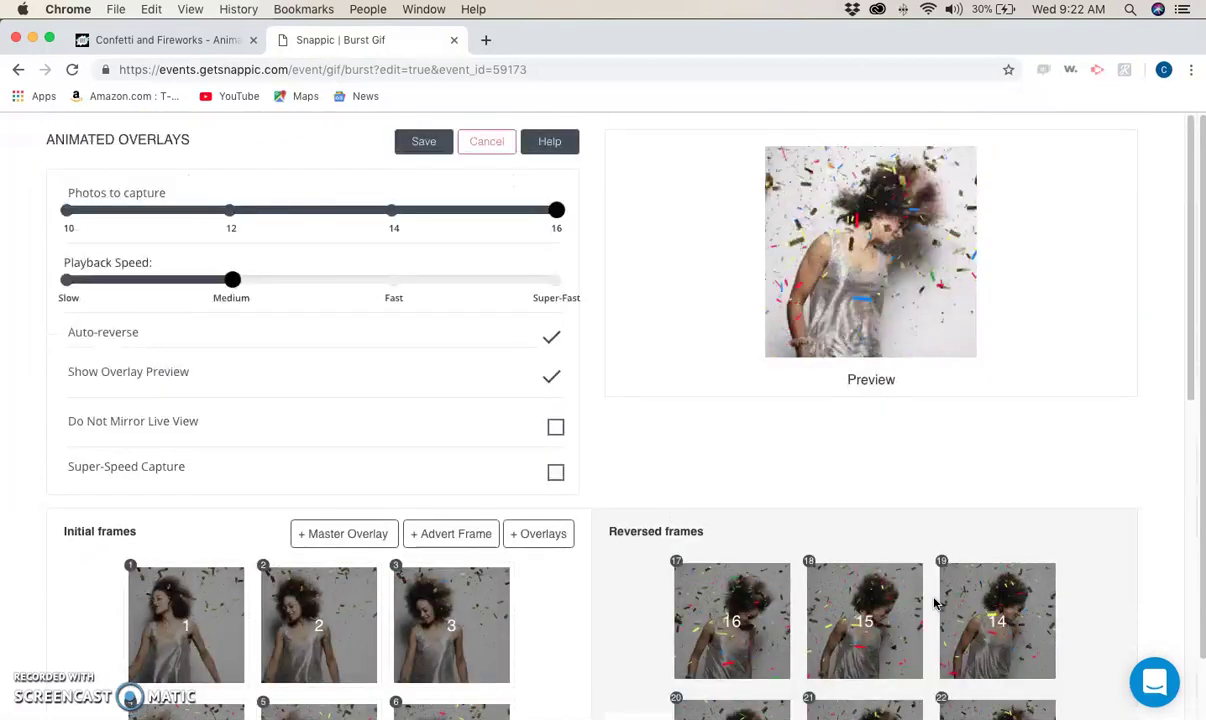
left_click(421, 144)
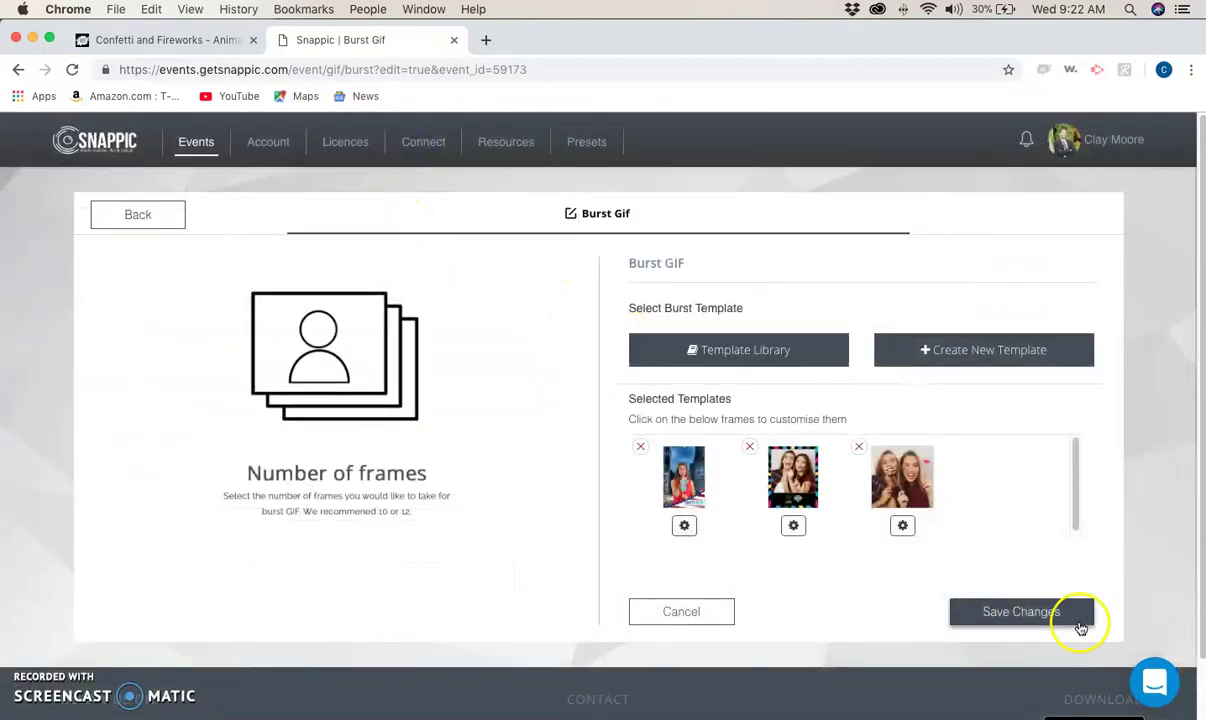
- Remove the first two Burst GIF templates, keeping only the two-women one, and save
left_click(749, 446)
left_click(641, 448)
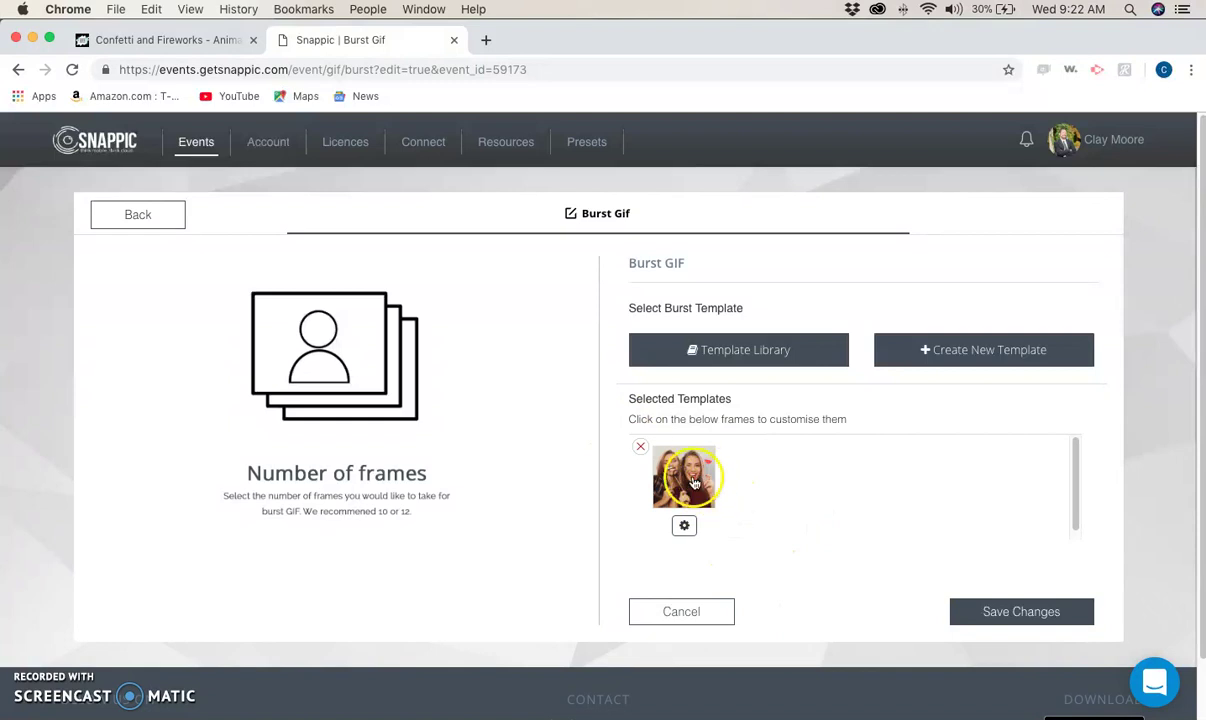
left_click(1072, 617)
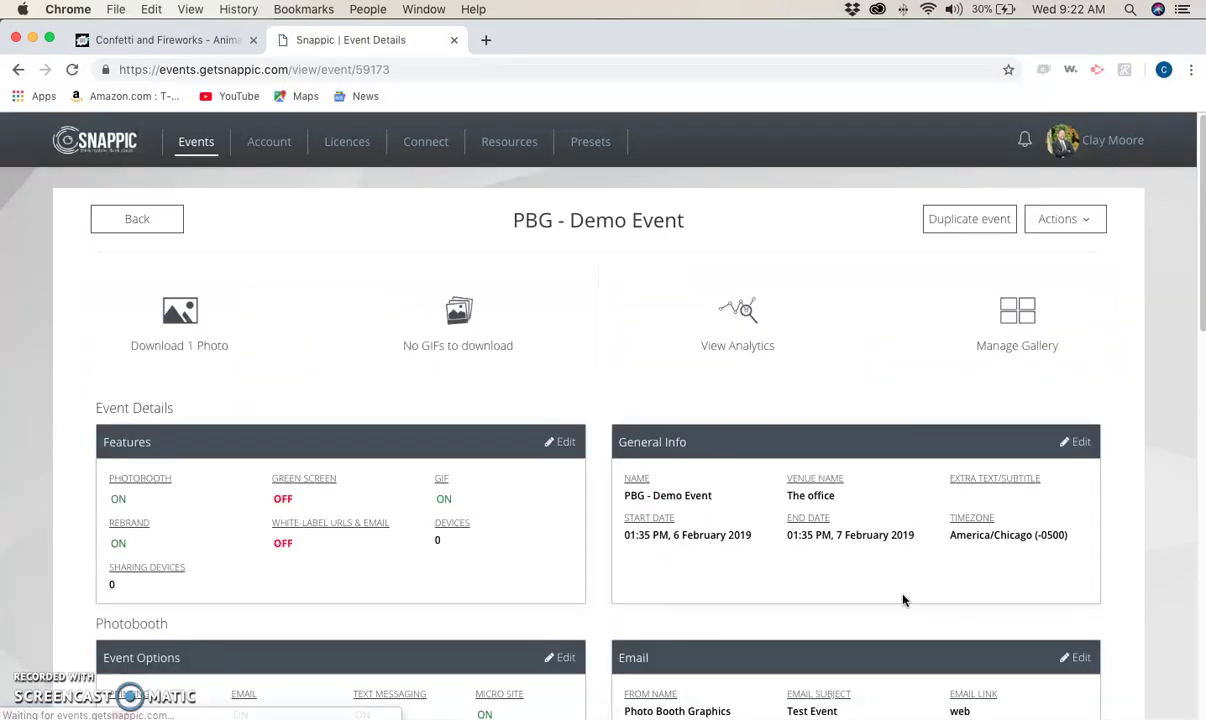
- Open the event's Photo Templates for editing
scroll(903, 600, "down", 10)
scroll(900, 590, "down", 1)
left_click(1077, 391)
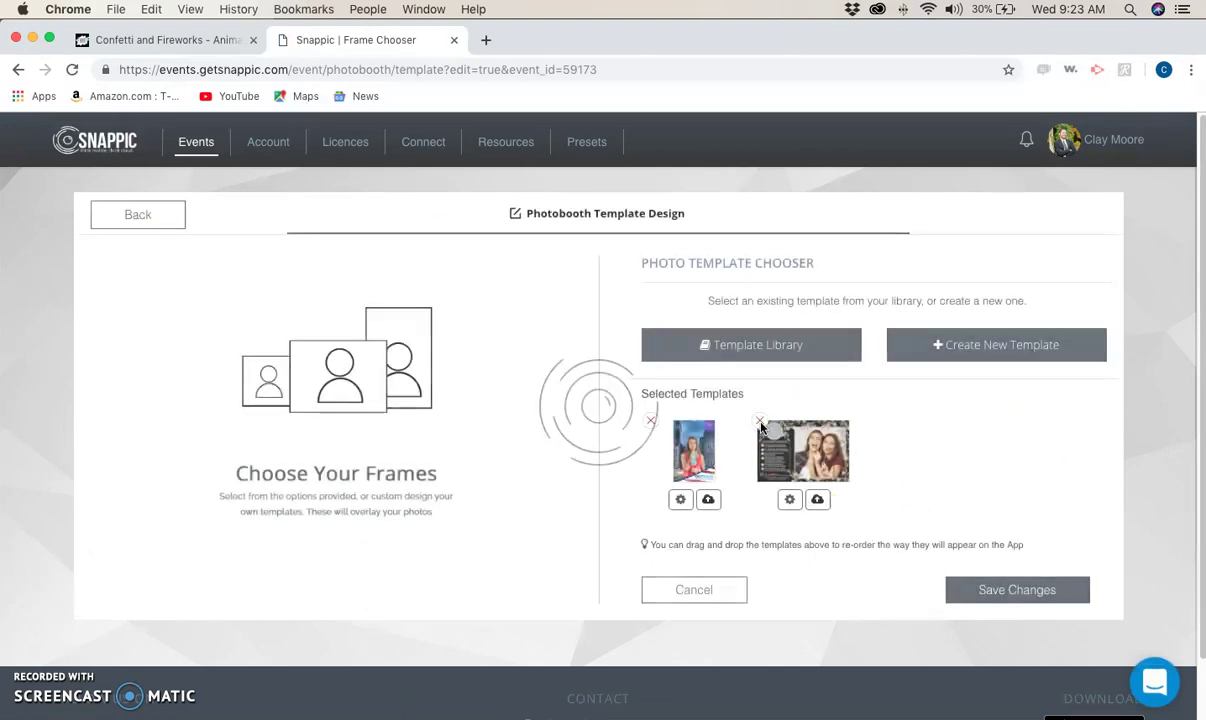
- Delete both photo templates and create a Square No Frame animated-overlay template at Medium speed with preview on
left_click(652, 422)
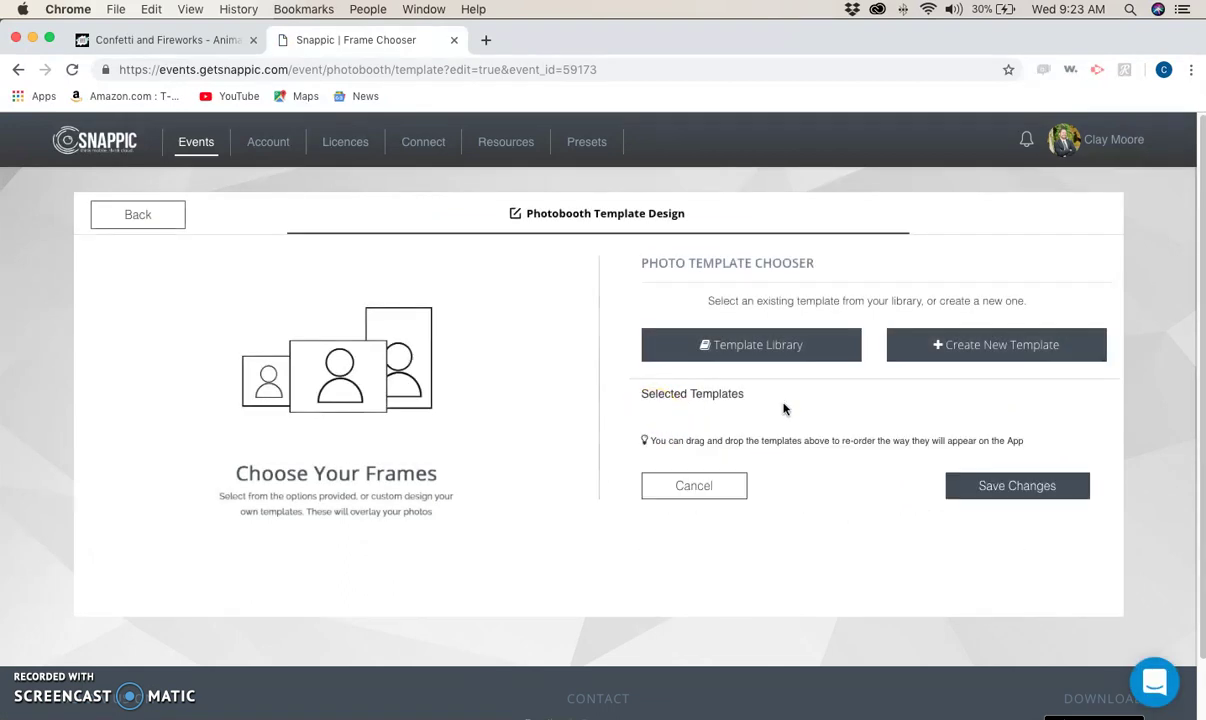
left_click(966, 346)
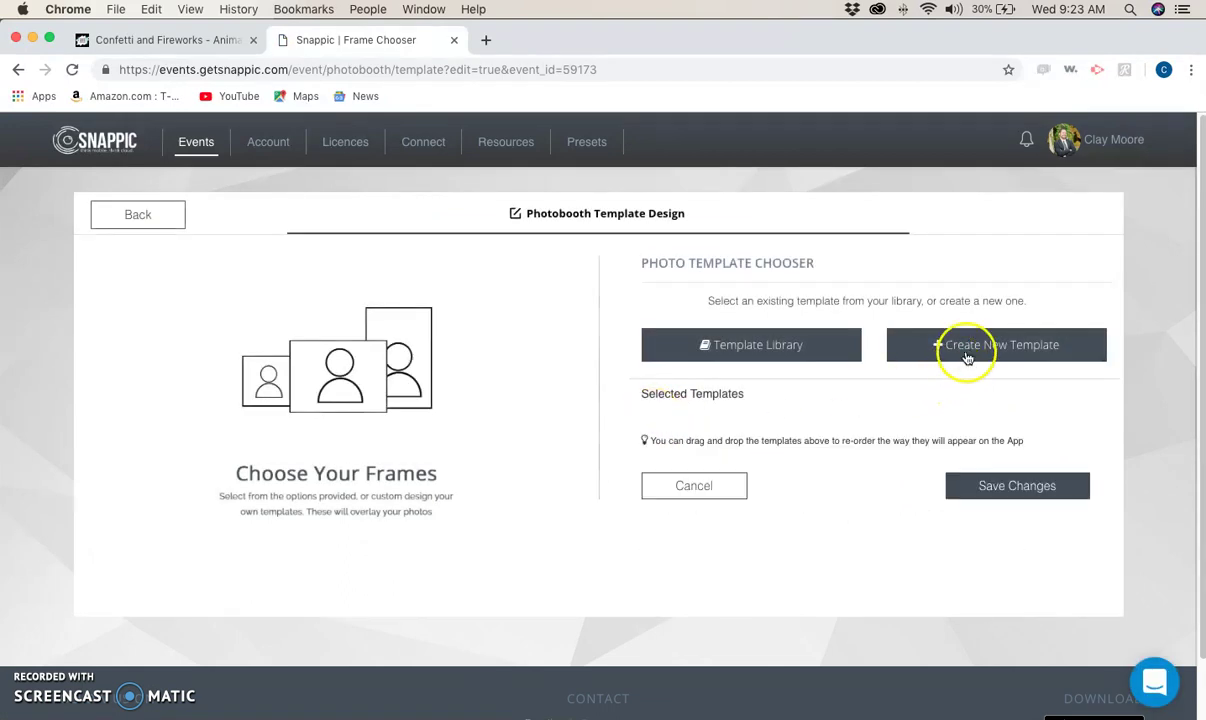
left_click(735, 344)
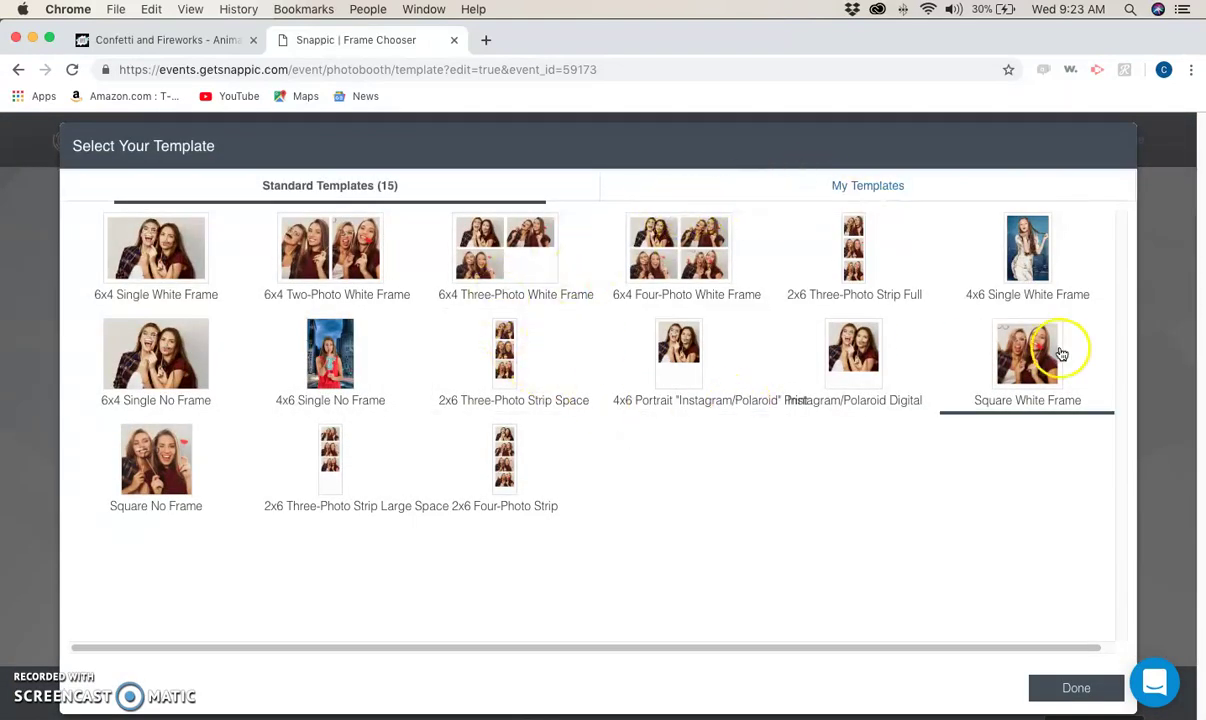
left_click(172, 440)
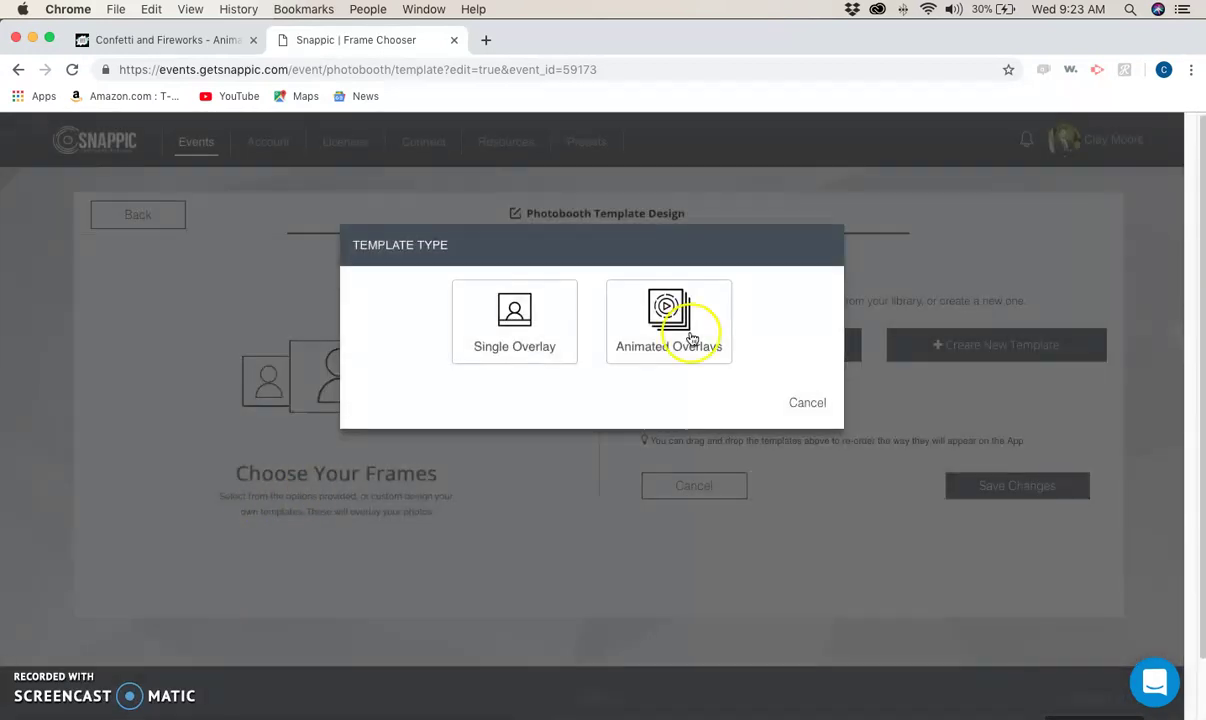
left_click(720, 317)
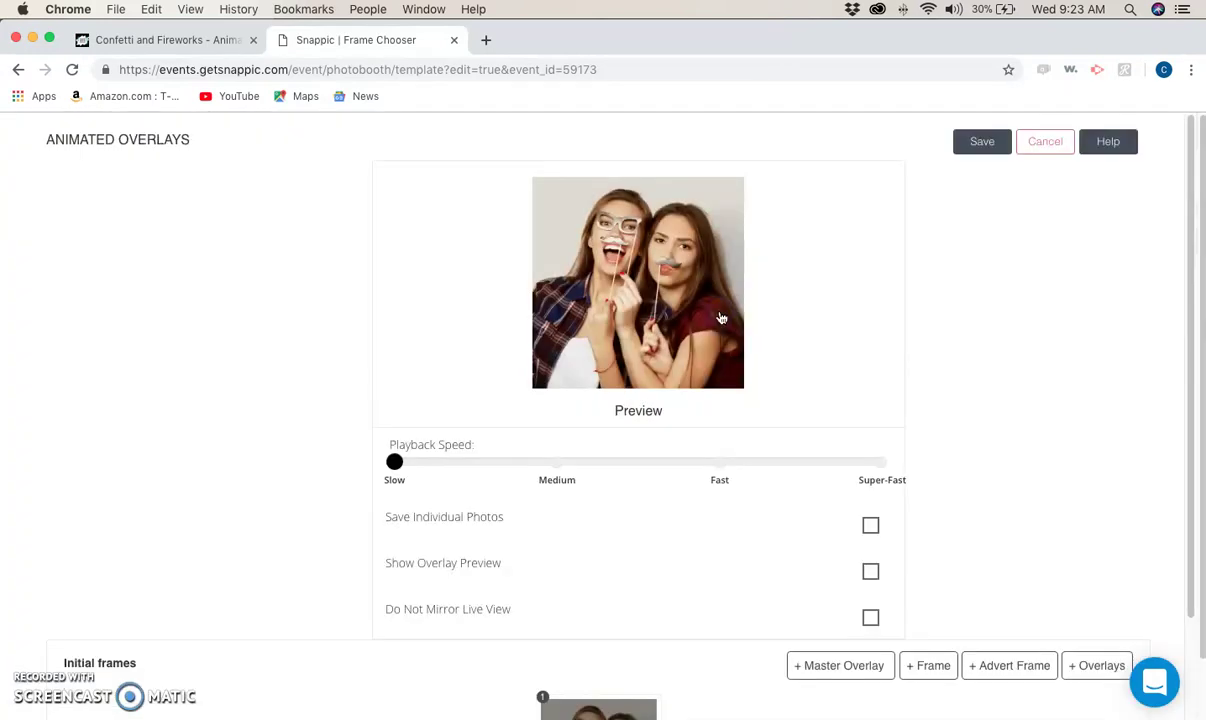
left_click(557, 466)
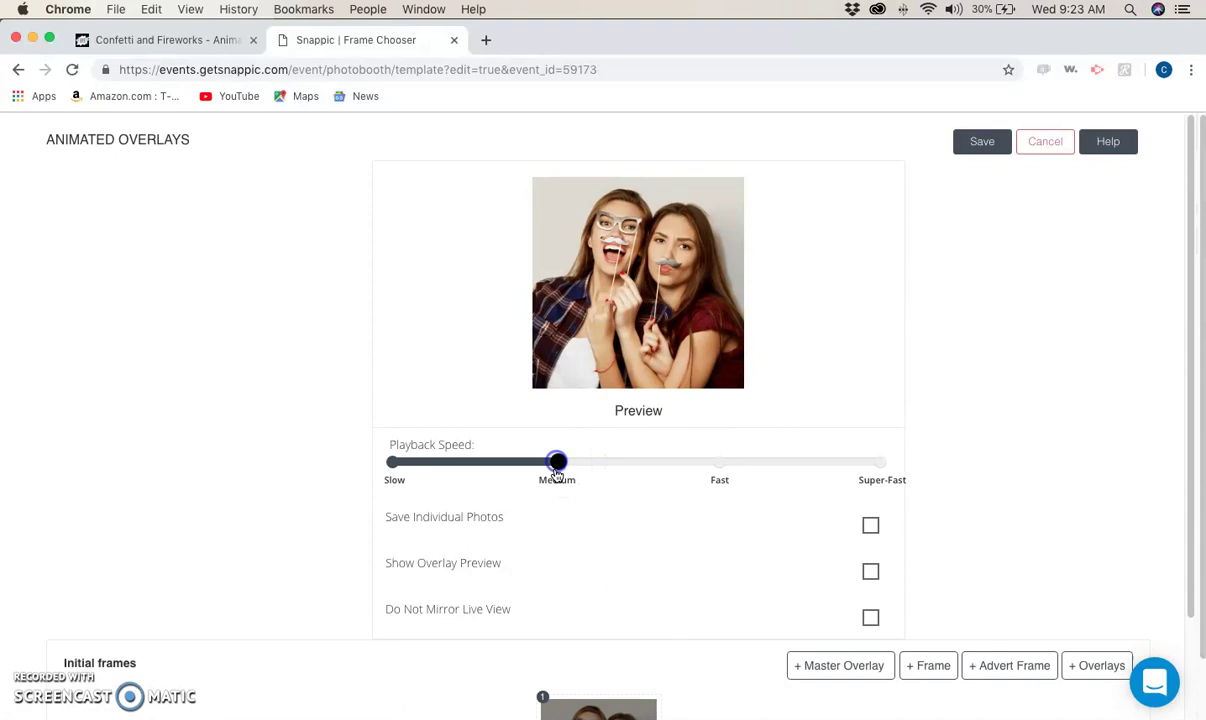
left_click(800, 576)
scroll(540, 545, "down", 3)
- Upload the 16 frames Confetti_00000–00015.png as overlays on the photo template
left_click(1082, 541)
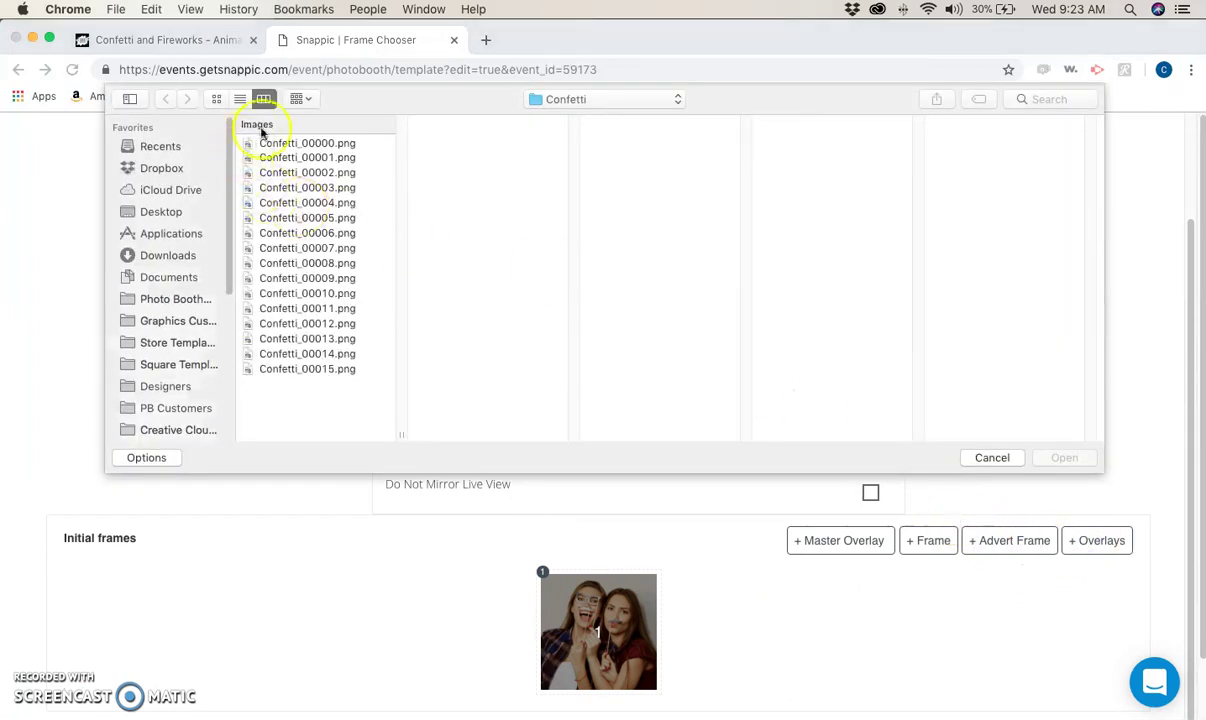
left_click(283, 143)
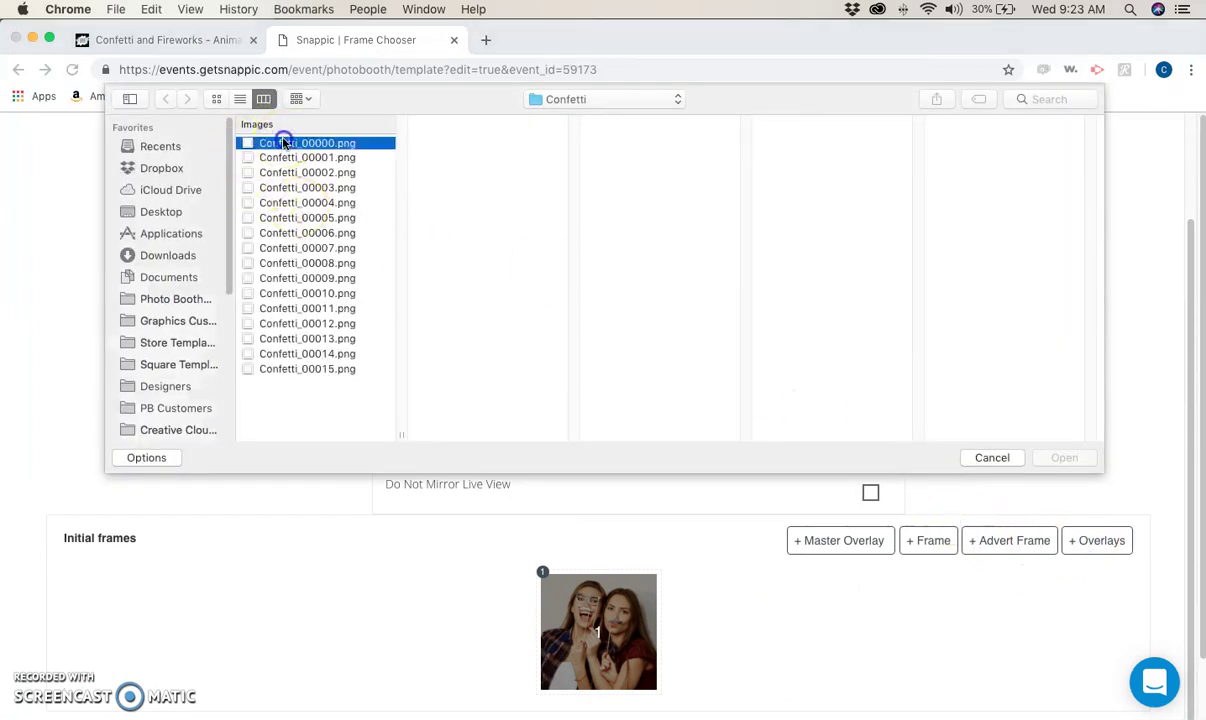
left_click(321, 370, "shift")
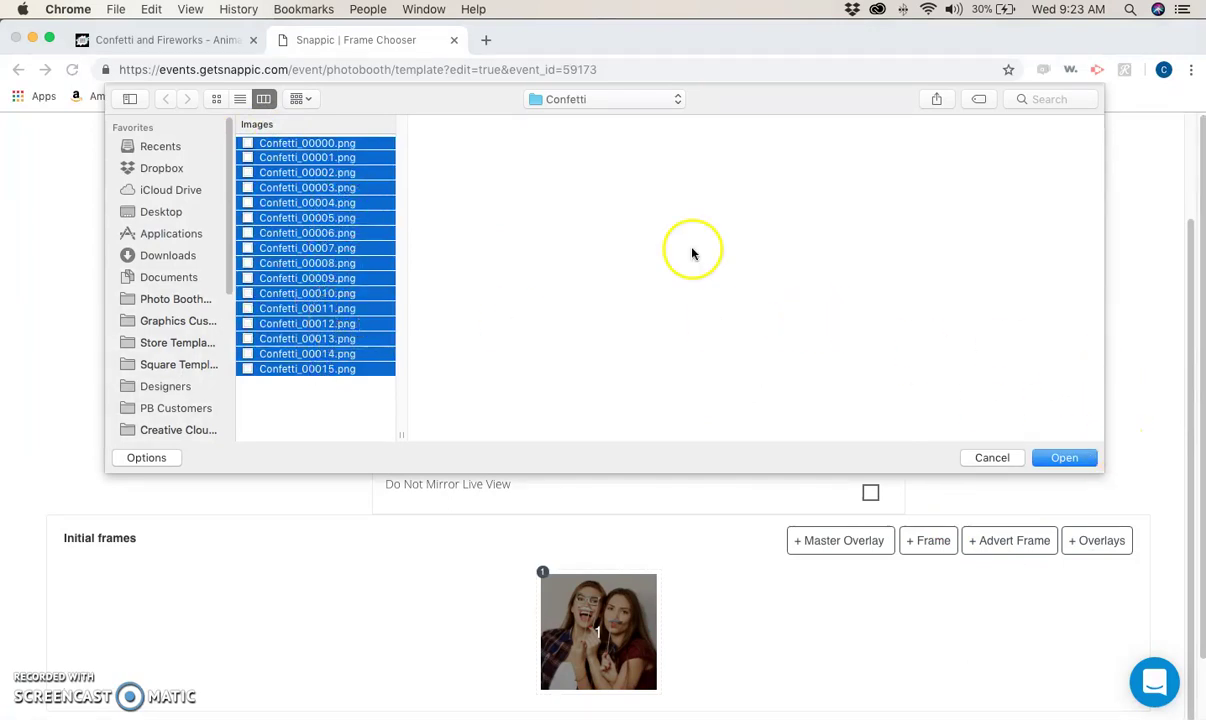
left_click(1063, 458)
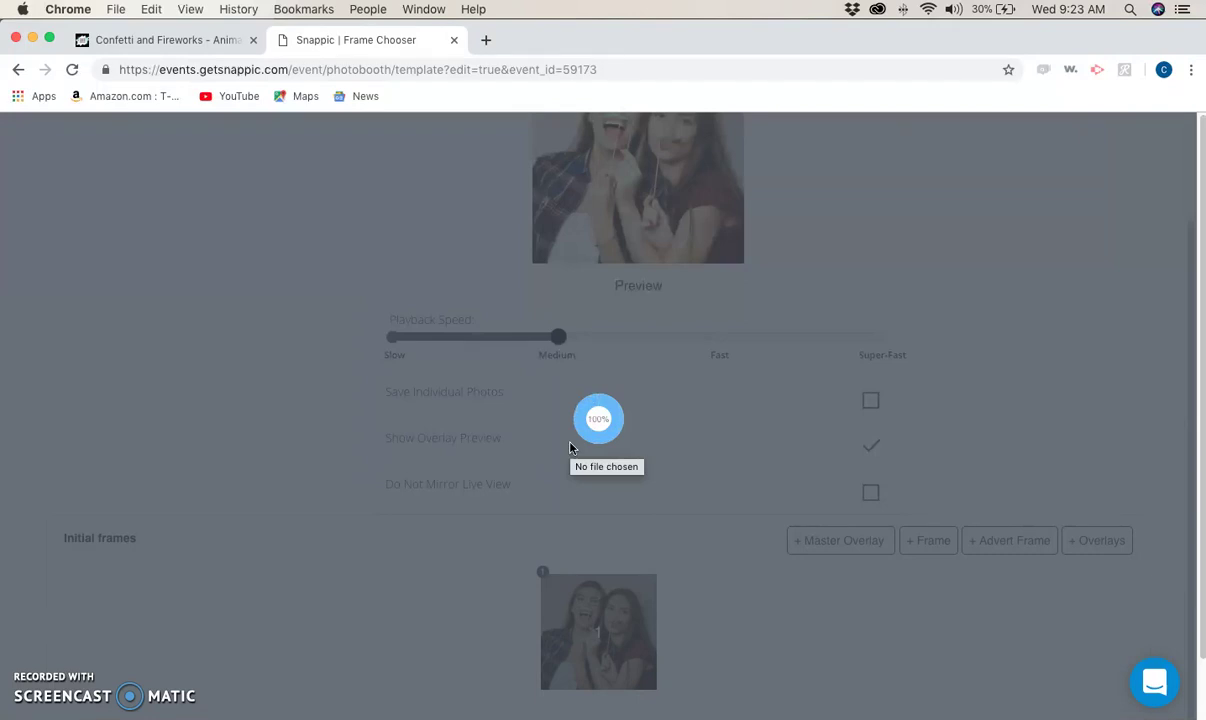
- Check the confetti frames, save the template, then save the photo template selection
scroll(648, 540, "up", 2)
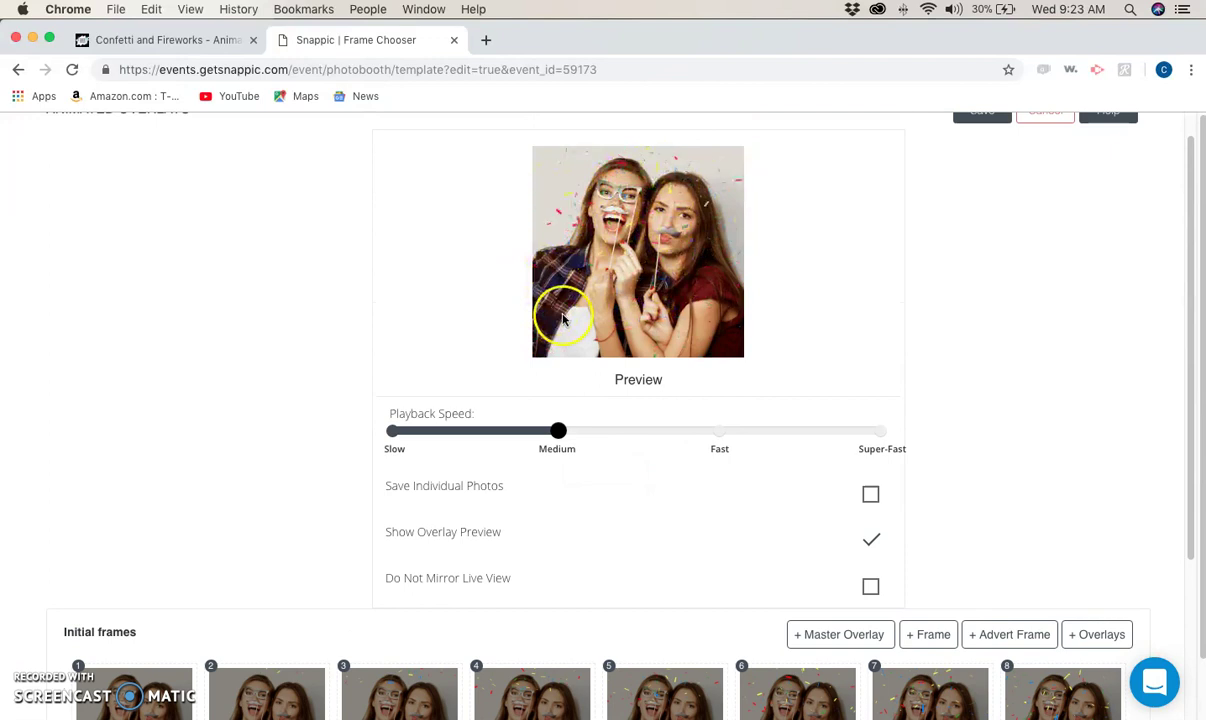
scroll(1080, 435, "down", 5)
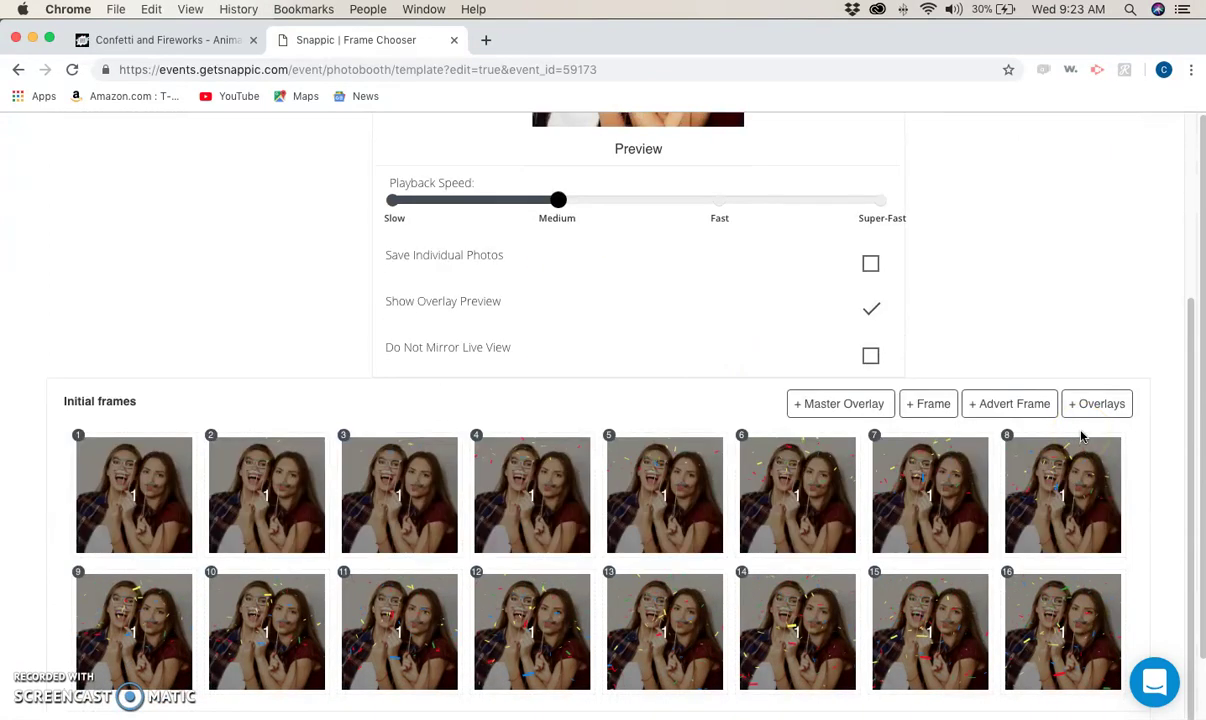
scroll(1081, 433, "up", 5)
left_click(990, 142)
left_click(1043, 596)
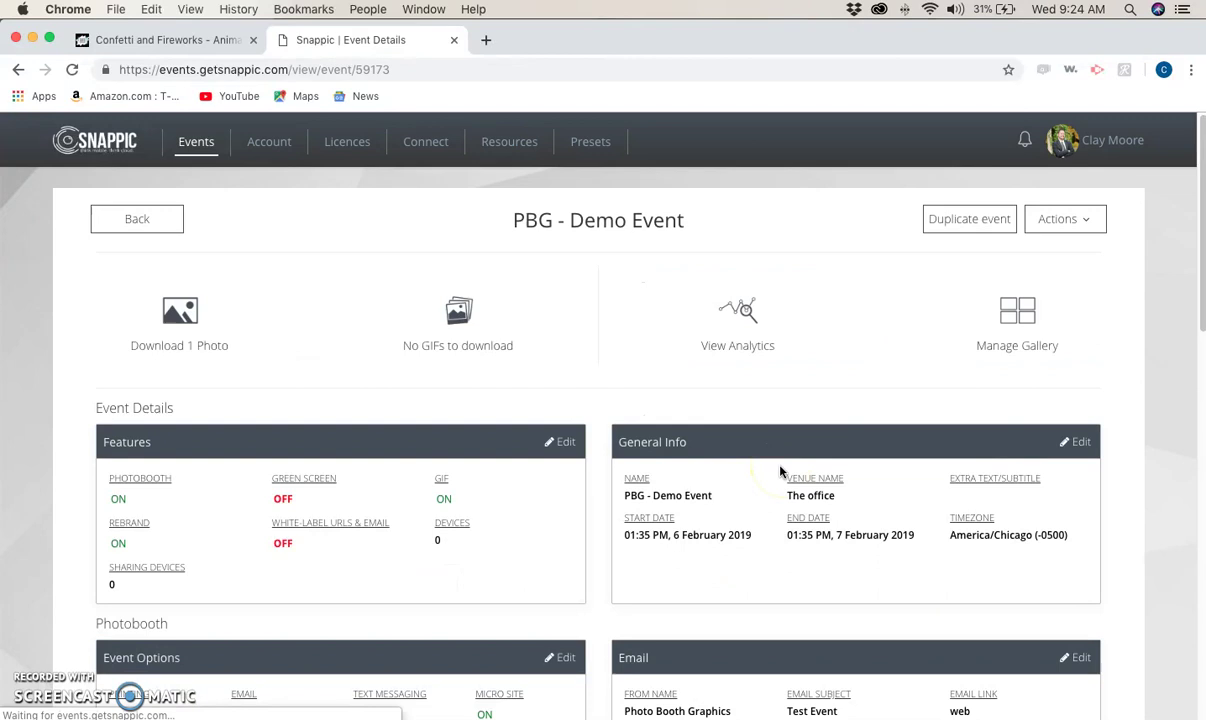
- Check the PBG - Demo Event page shows one photo template, one Burst GIF template and 9 GIF templates
scroll(568, 479, "down", 10)
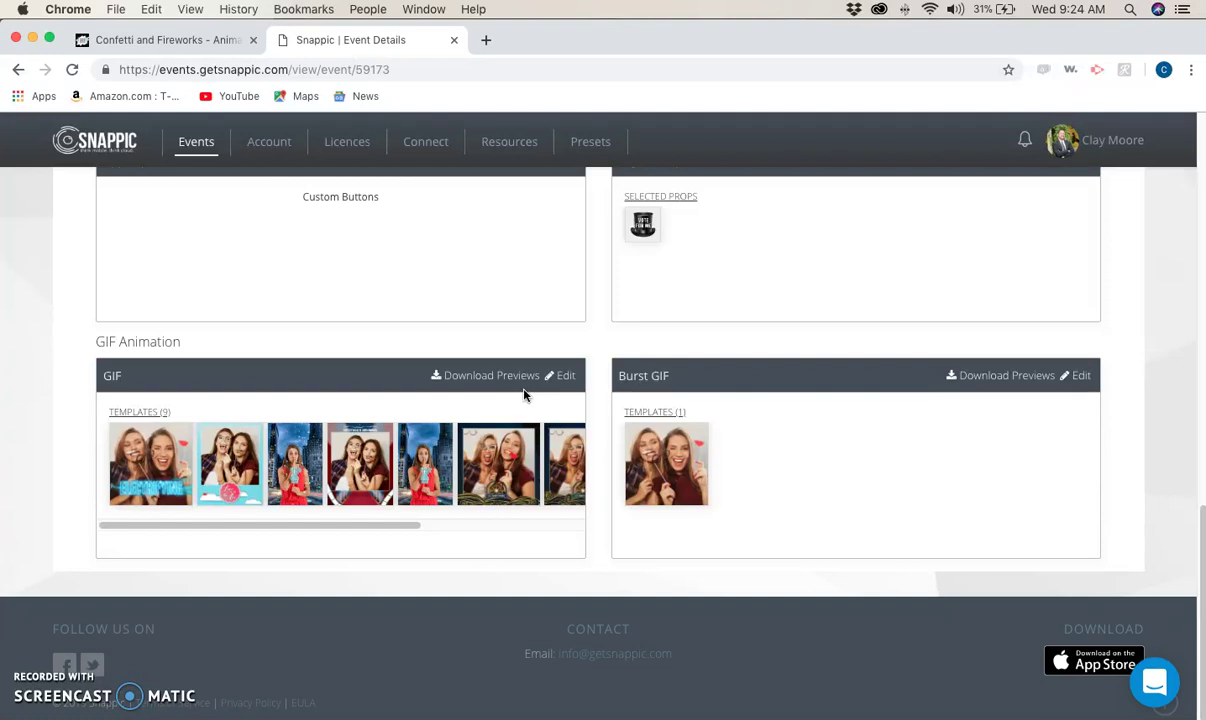
scroll(524, 395, "up", 5)
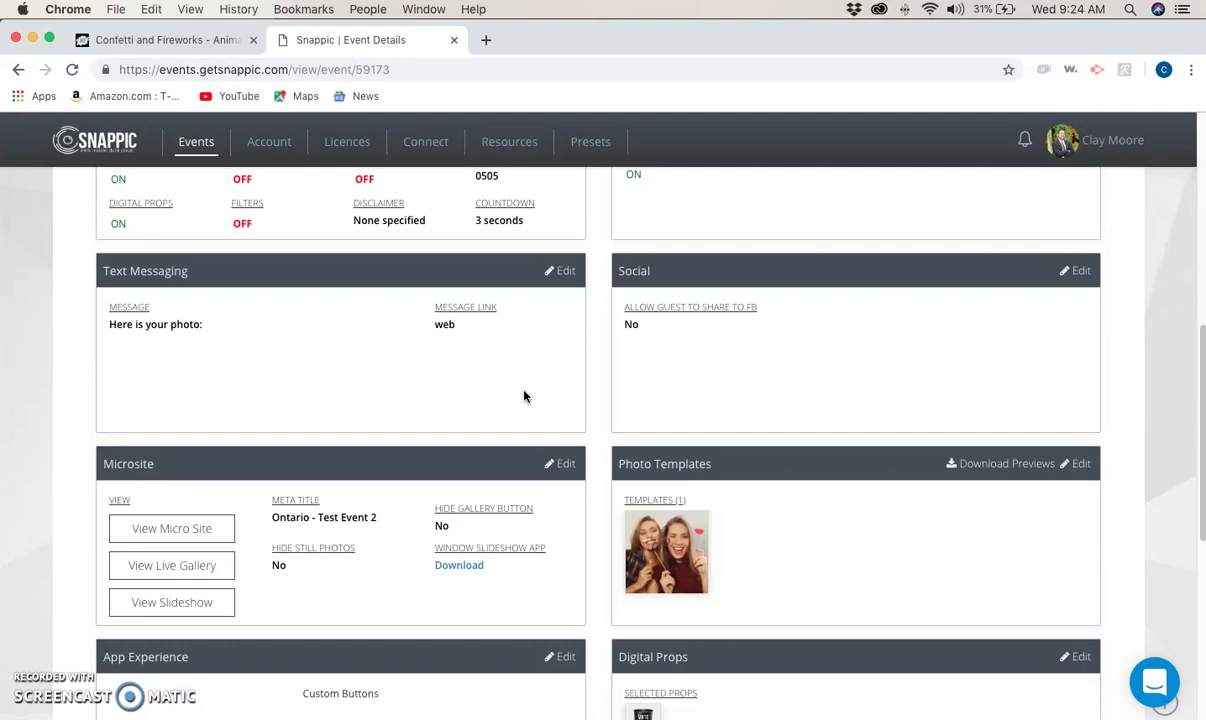
left_click(517, 395)
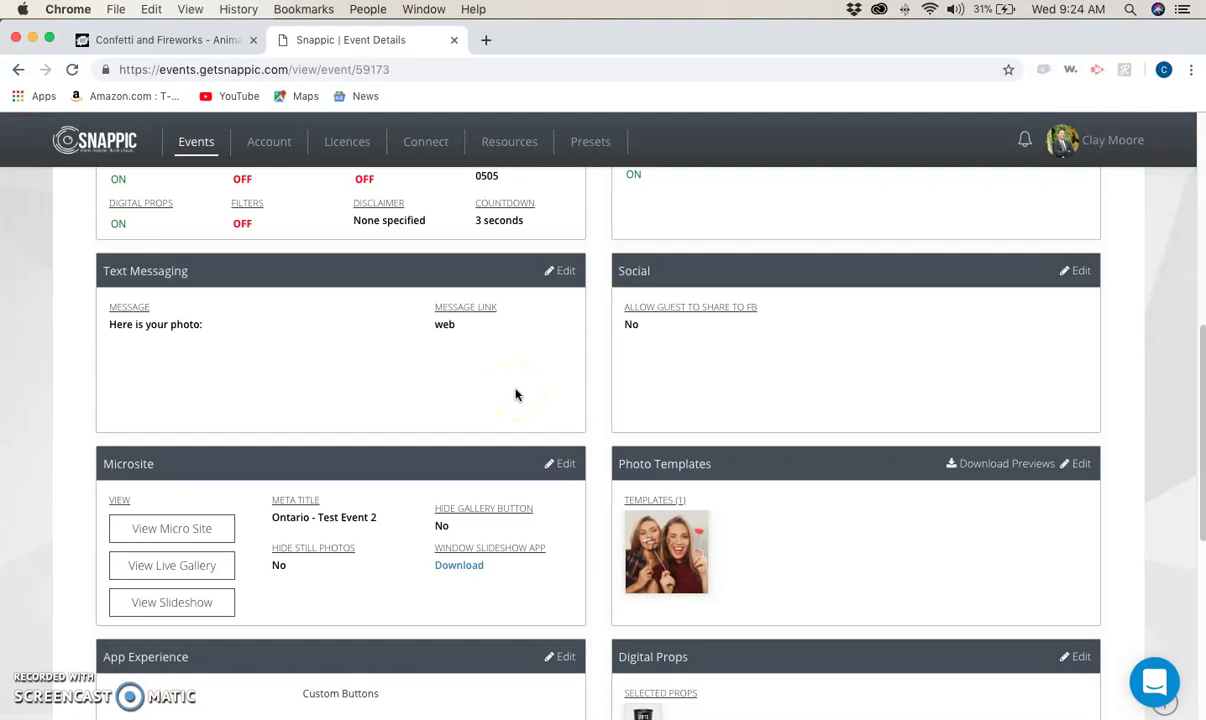